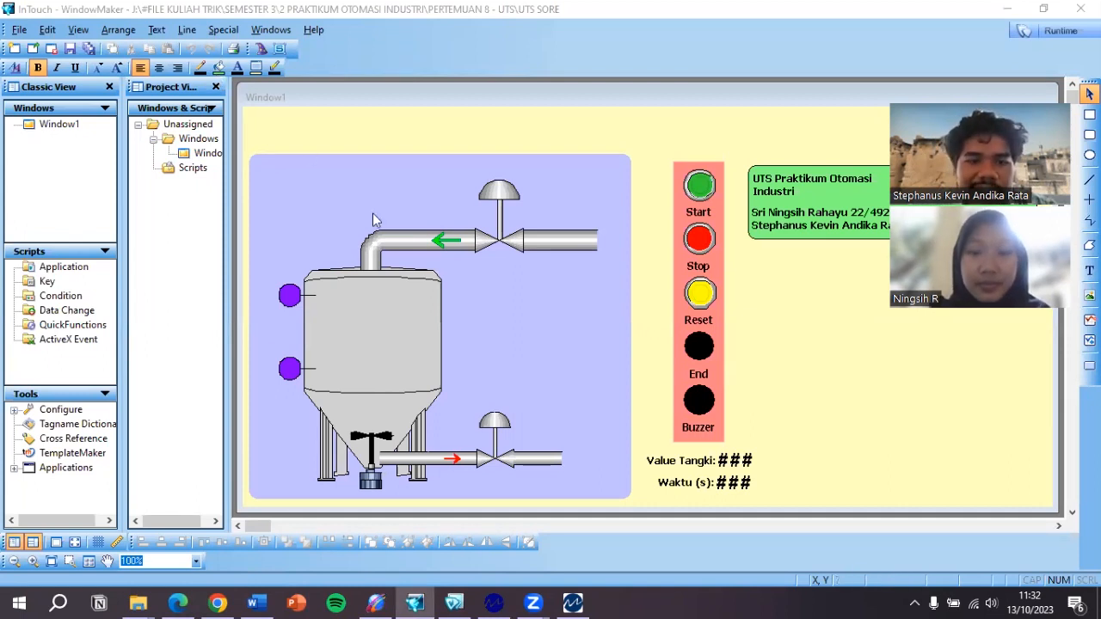
- Inspect the discrete fill colour link of the inlet valve above the tank
click(541, 241)
click(490, 245)
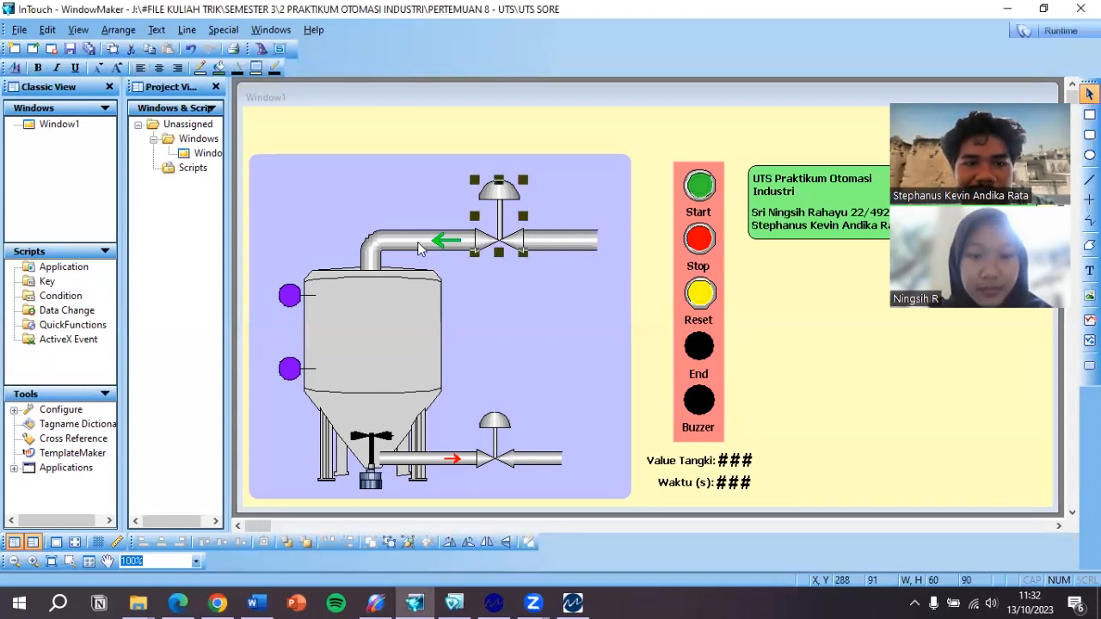
double_click(508, 249)
click(605, 204)
click(605, 204)
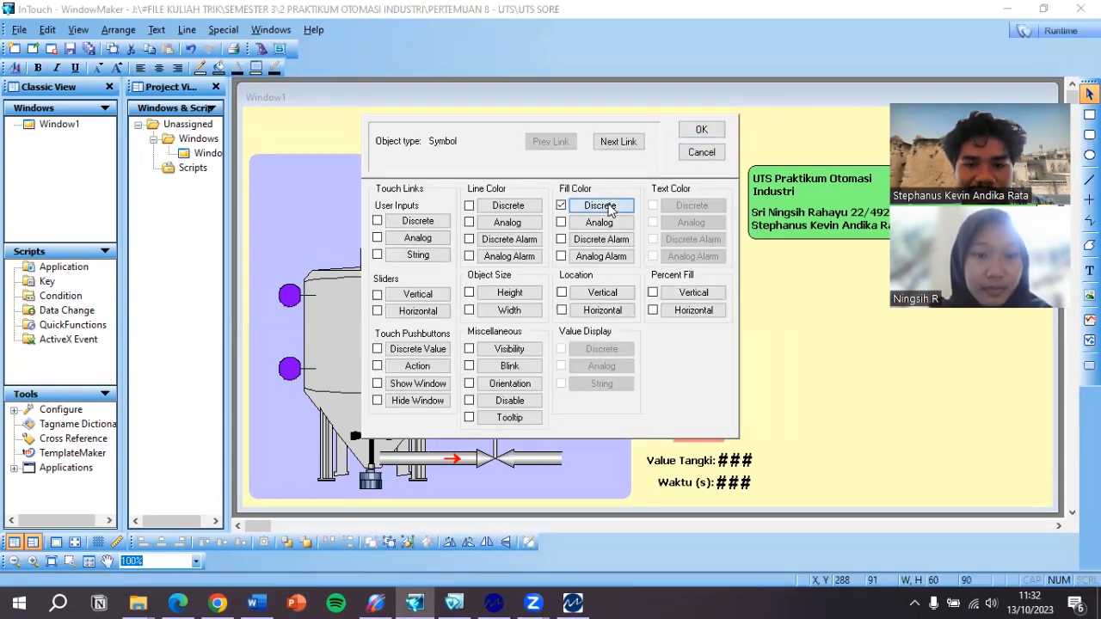
click(701, 131)
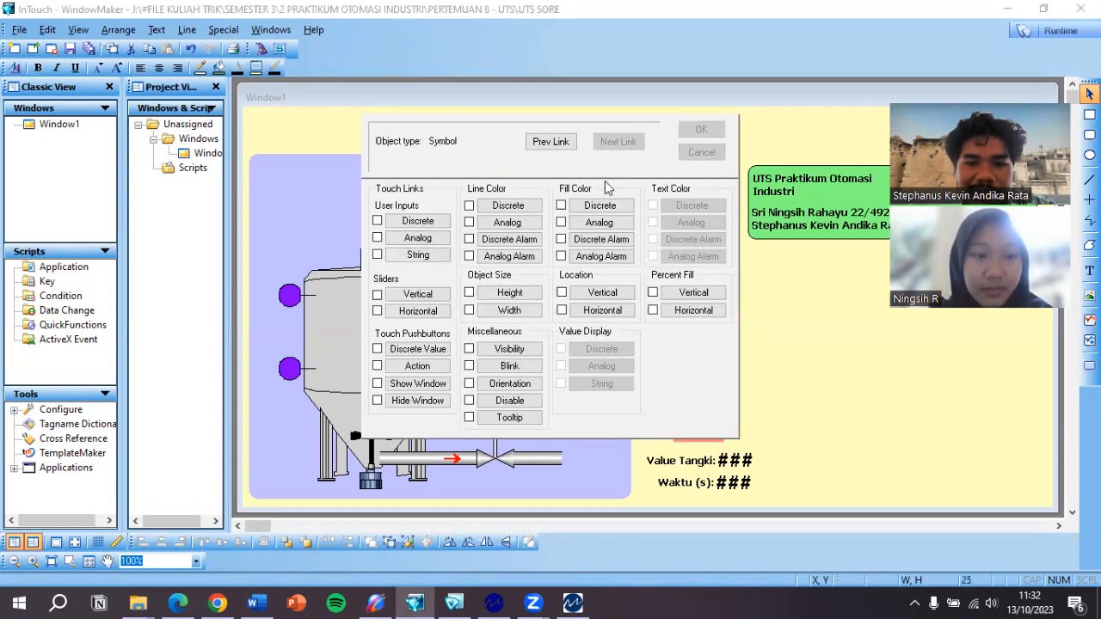
- Inspect the discrete fill colour links of the inlet pipe sections on both sides of the upper valve
click(588, 205)
click(703, 133)
double_click(457, 236)
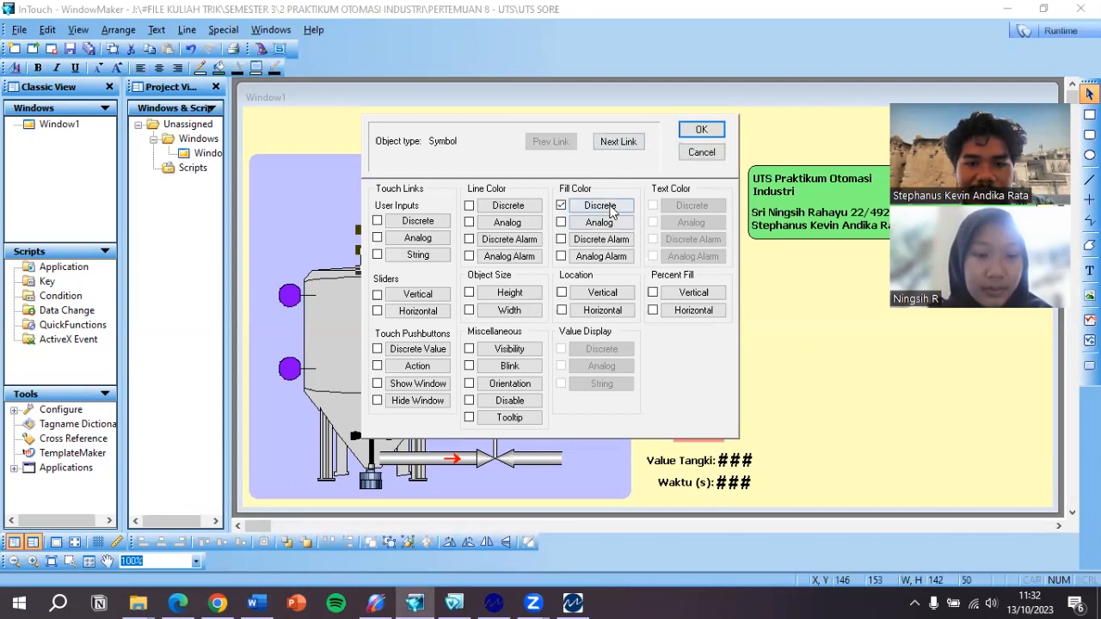
click(601, 206)
click(700, 130)
- Review the tank's vertical percent fill link, including its expression and fill range
click(383, 330)
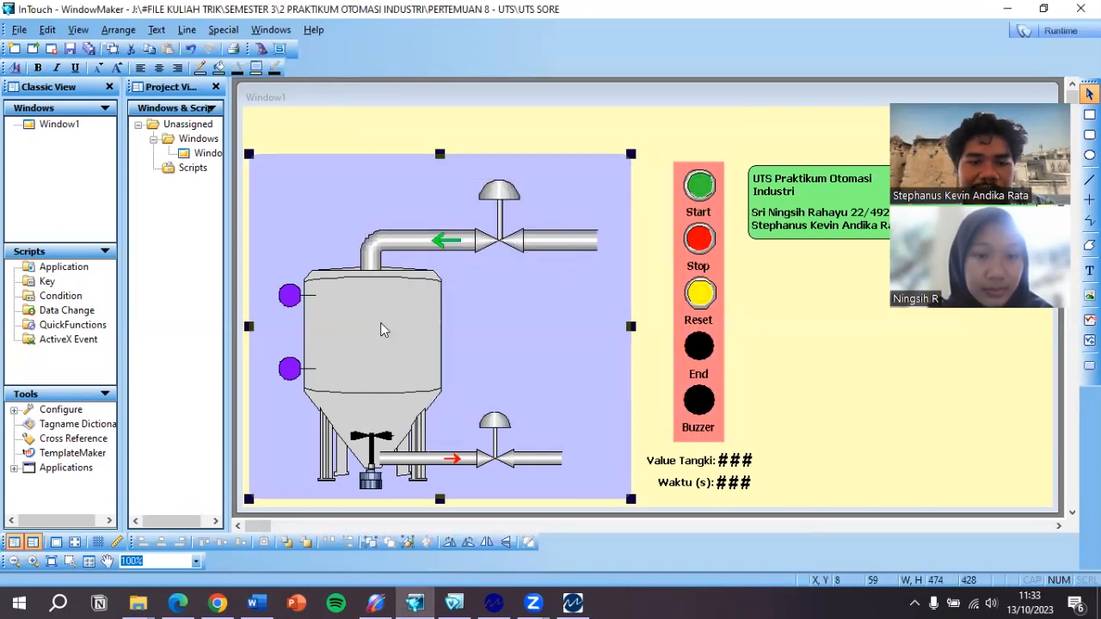
double_click(380, 322)
click(695, 294)
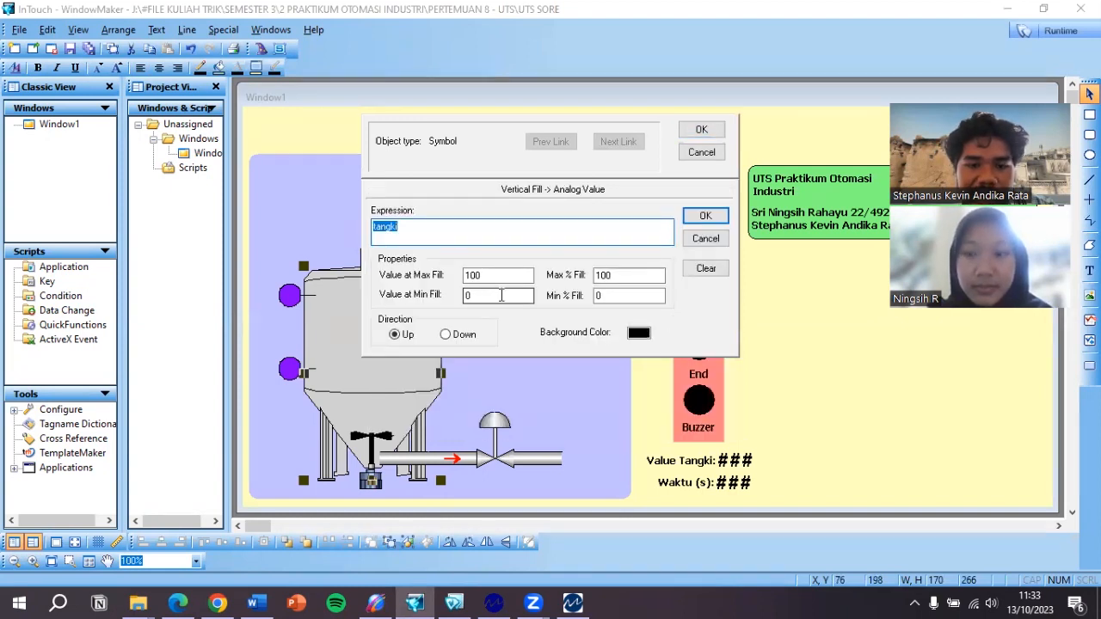
click(700, 130)
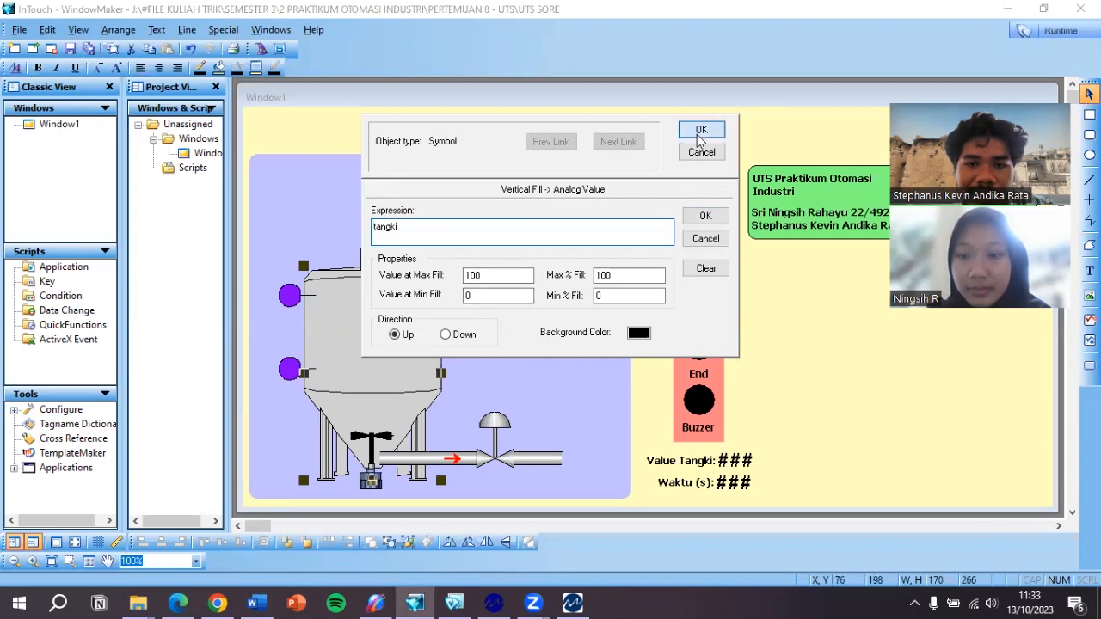
click(579, 308)
- Check the discrete fill colour expressions and colours of the upper and lower level sensors beside the tank
double_click(288, 298)
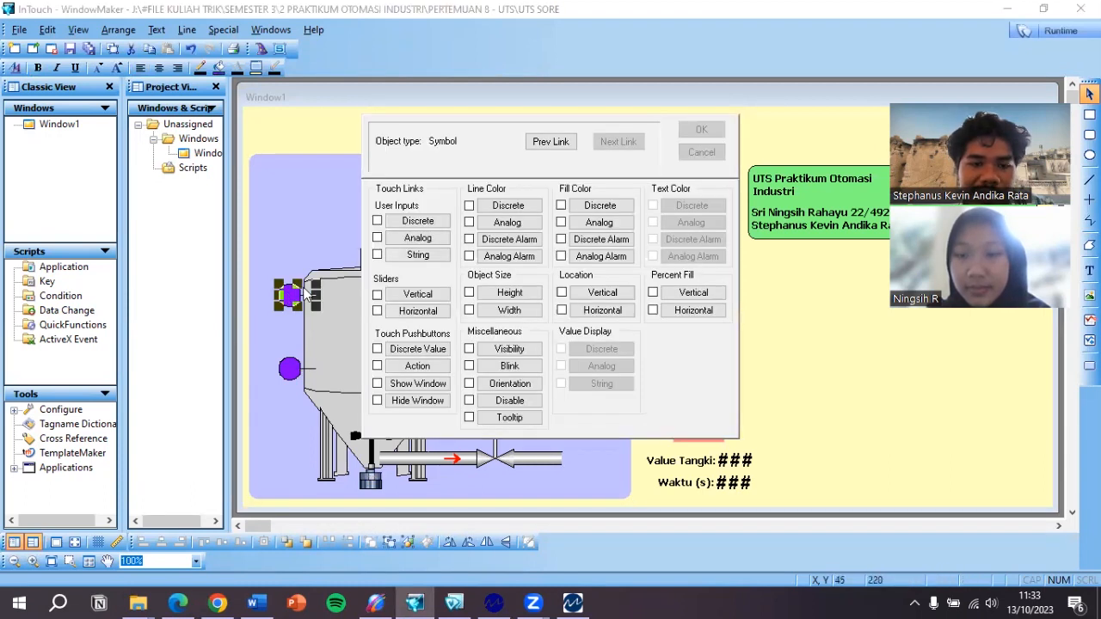
click(608, 206)
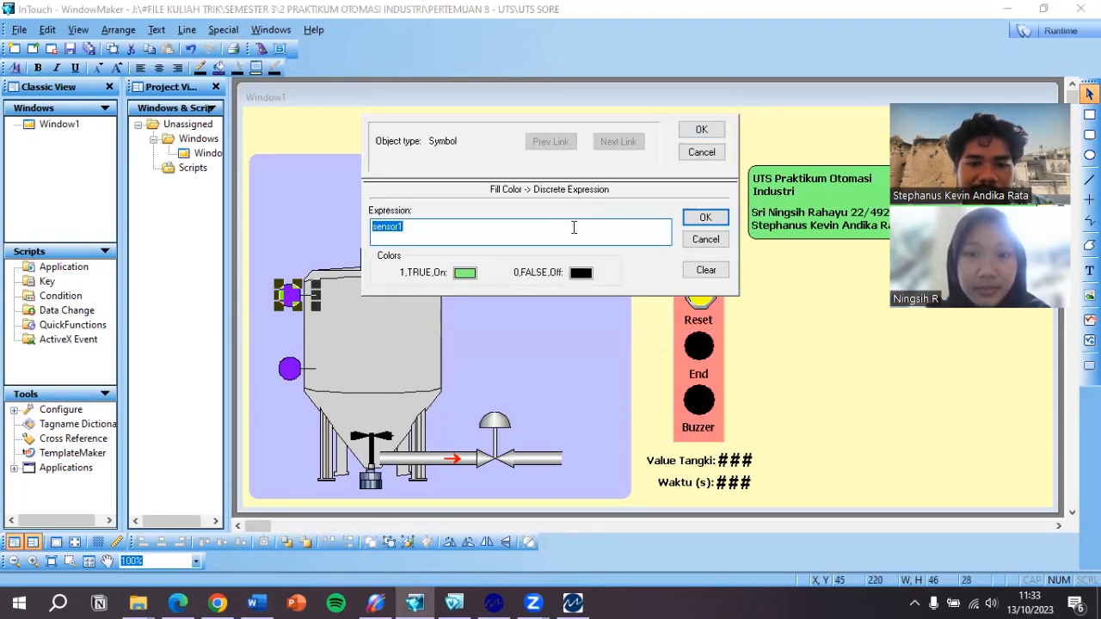
click(702, 131)
double_click(289, 368)
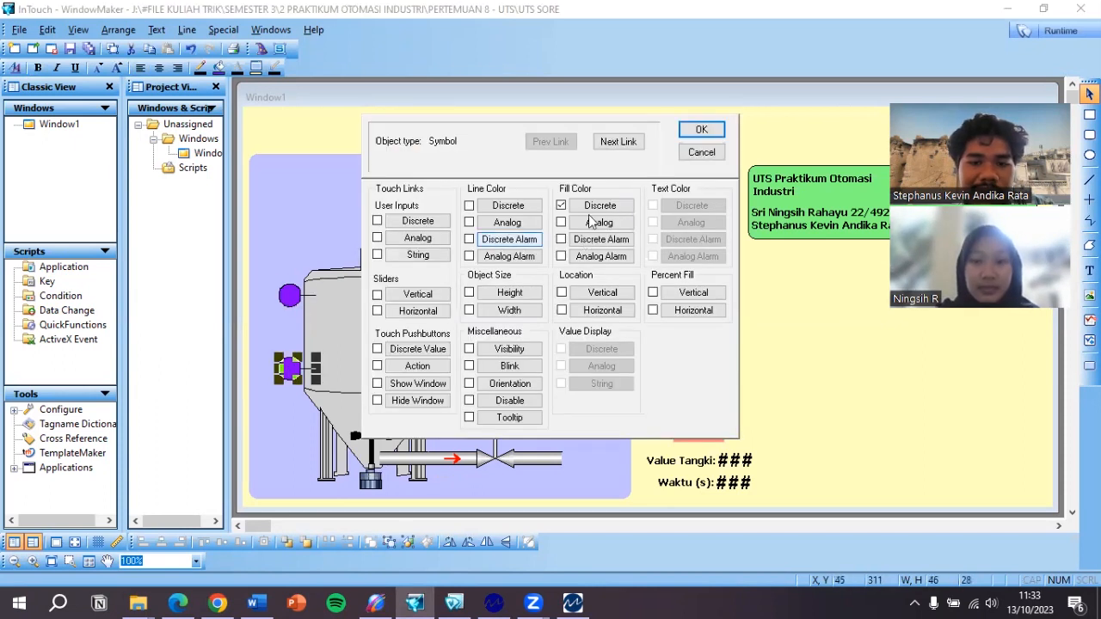
click(599, 206)
click(571, 229)
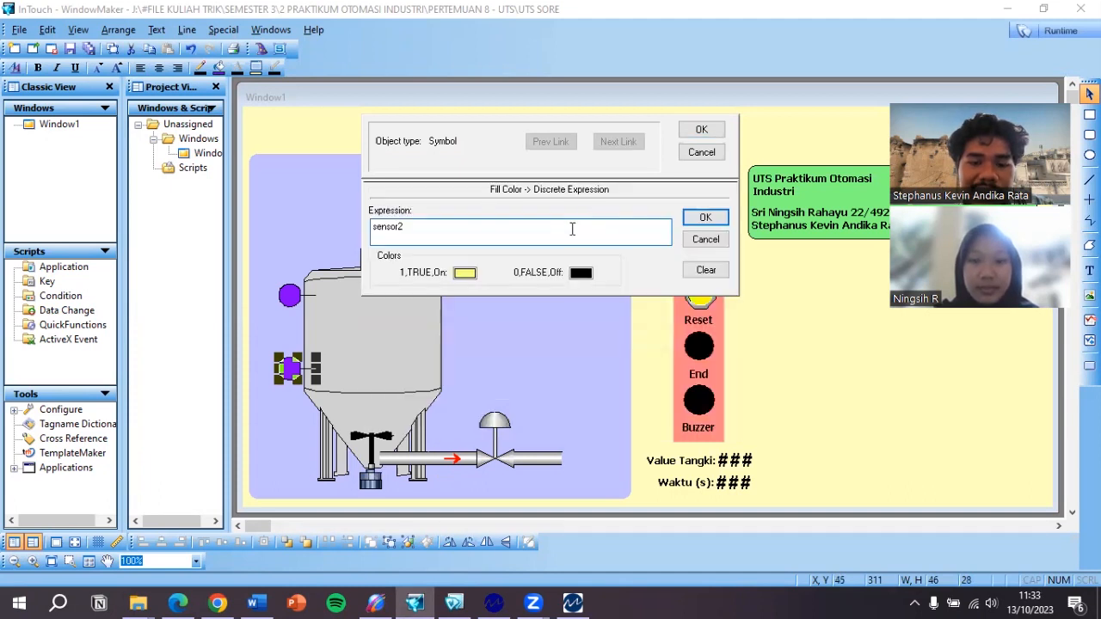
click(701, 131)
- Review the blink link of the mixer at the tank's bottom, including its expression and blink speed
click(374, 483)
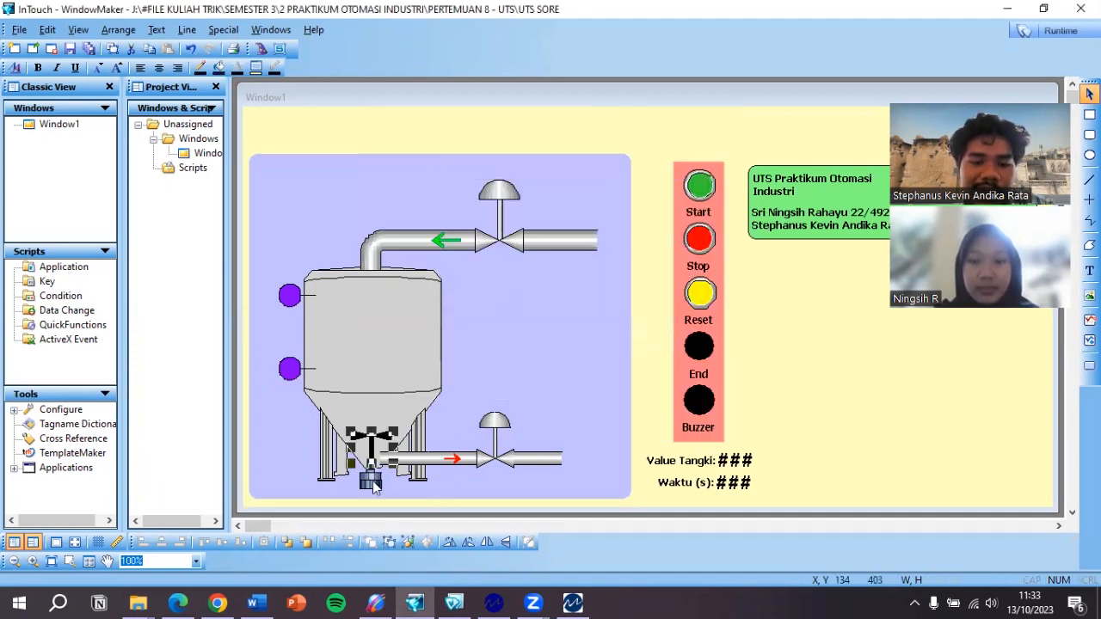
double_click(374, 462)
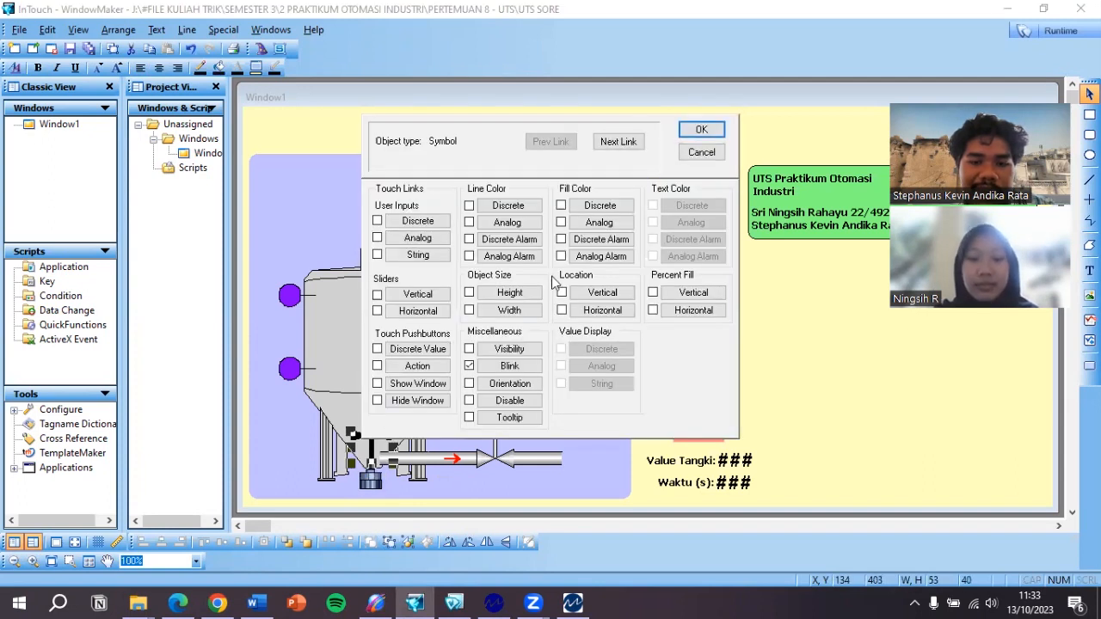
click(509, 365)
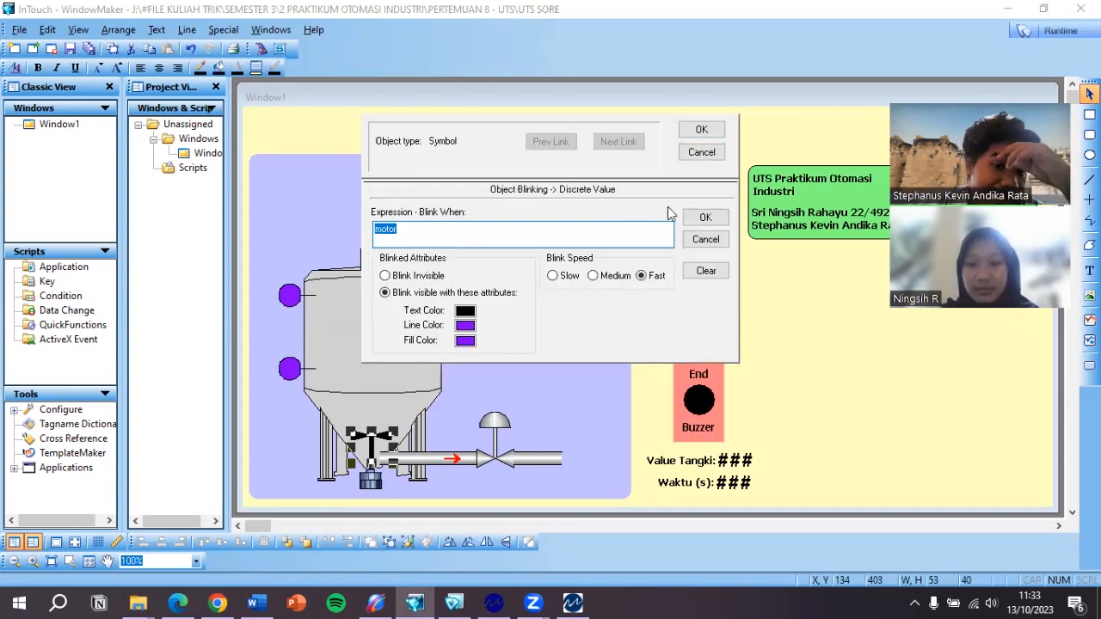
click(710, 133)
- Inspect the discrete fill colour links of the outlet pipe sections and the outlet valve below the tank
click(433, 462)
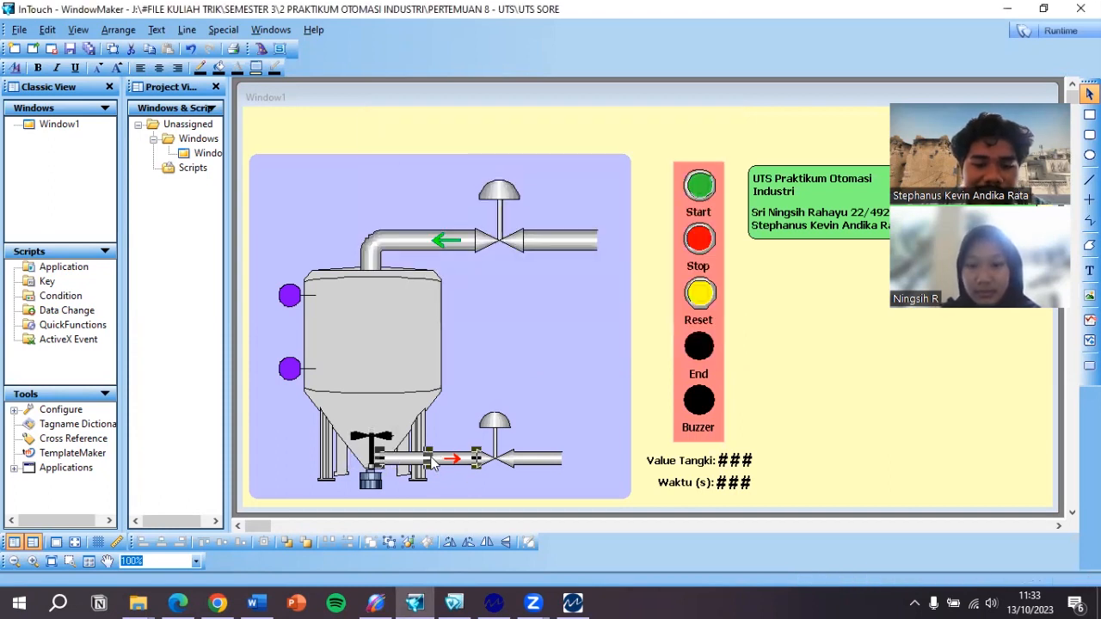
double_click(433, 462)
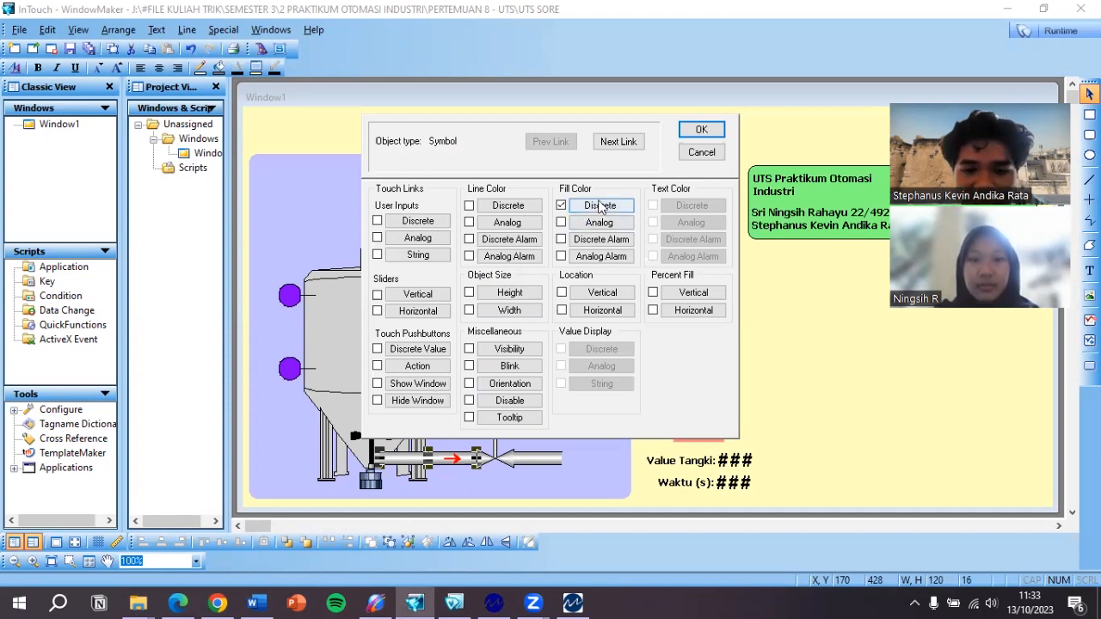
click(684, 134)
double_click(503, 450)
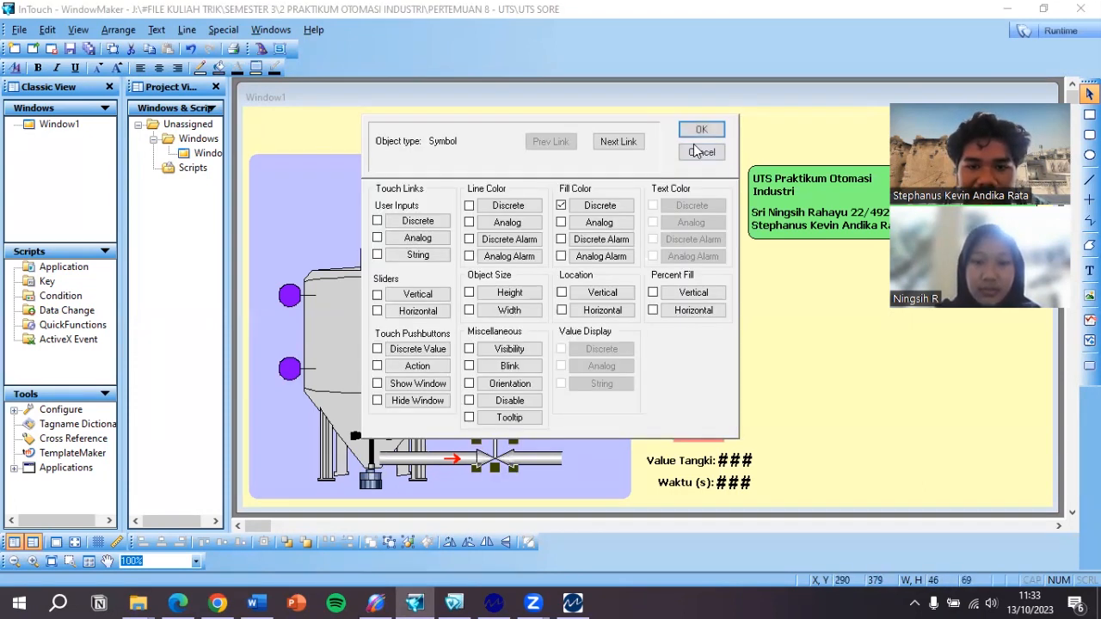
click(625, 208)
click(684, 135)
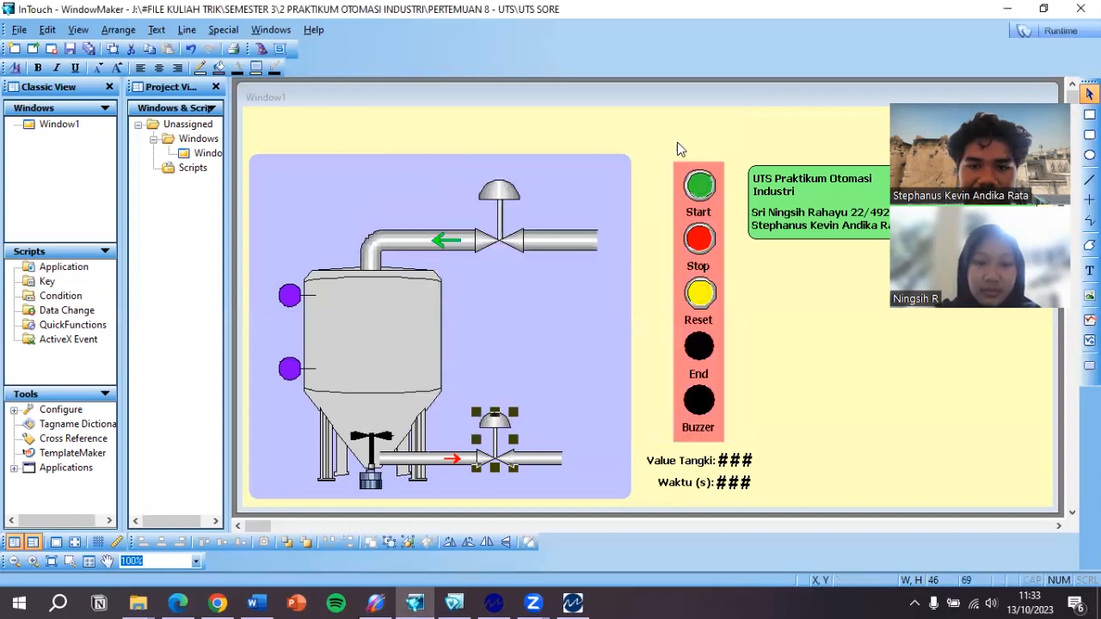
double_click(538, 458)
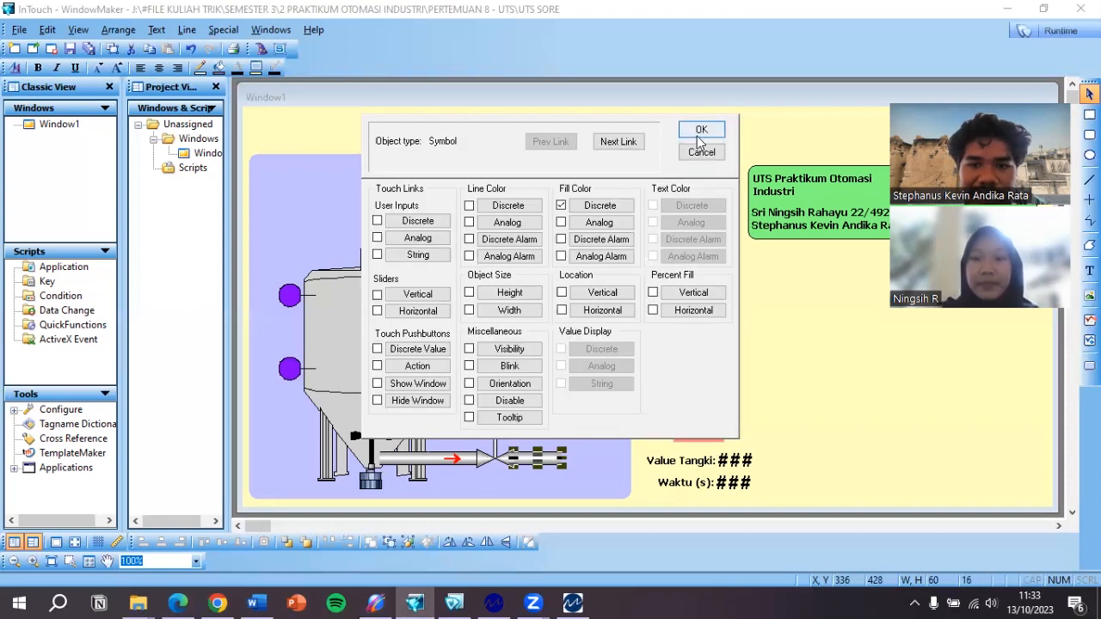
click(697, 136)
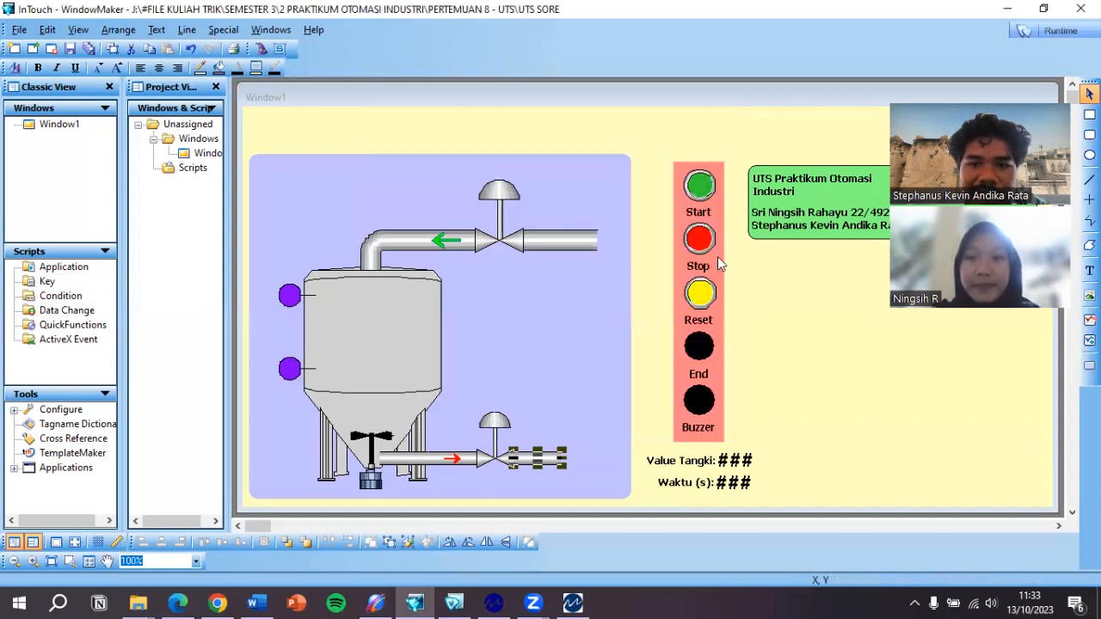
- Review the touch action script assigned to the green Start pushbutton
double_click(699, 184)
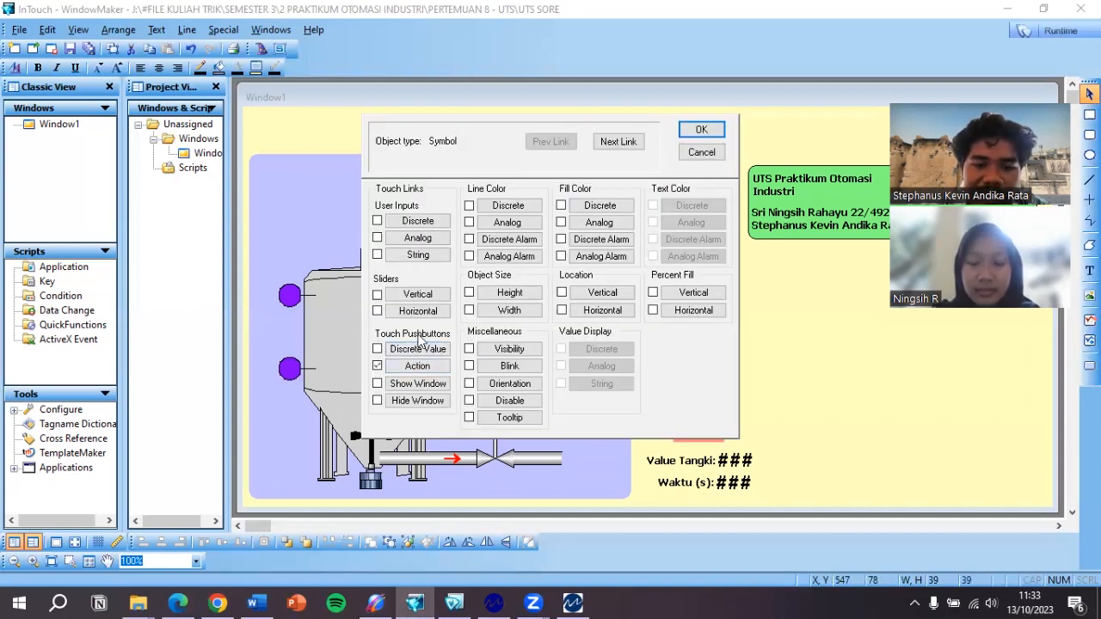
click(432, 368)
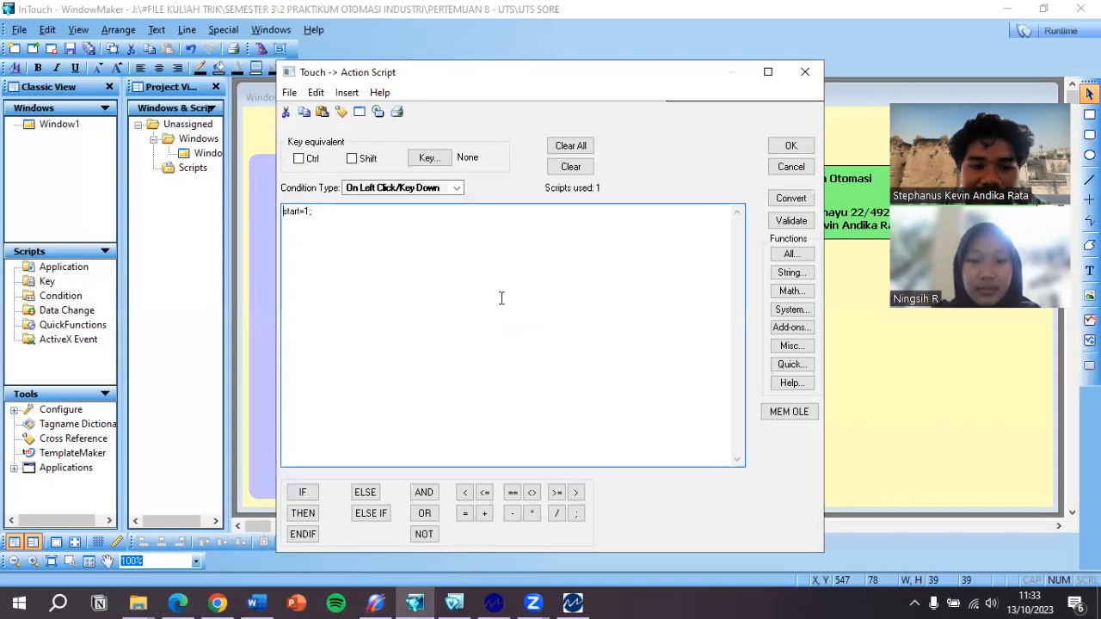
click(790, 145)
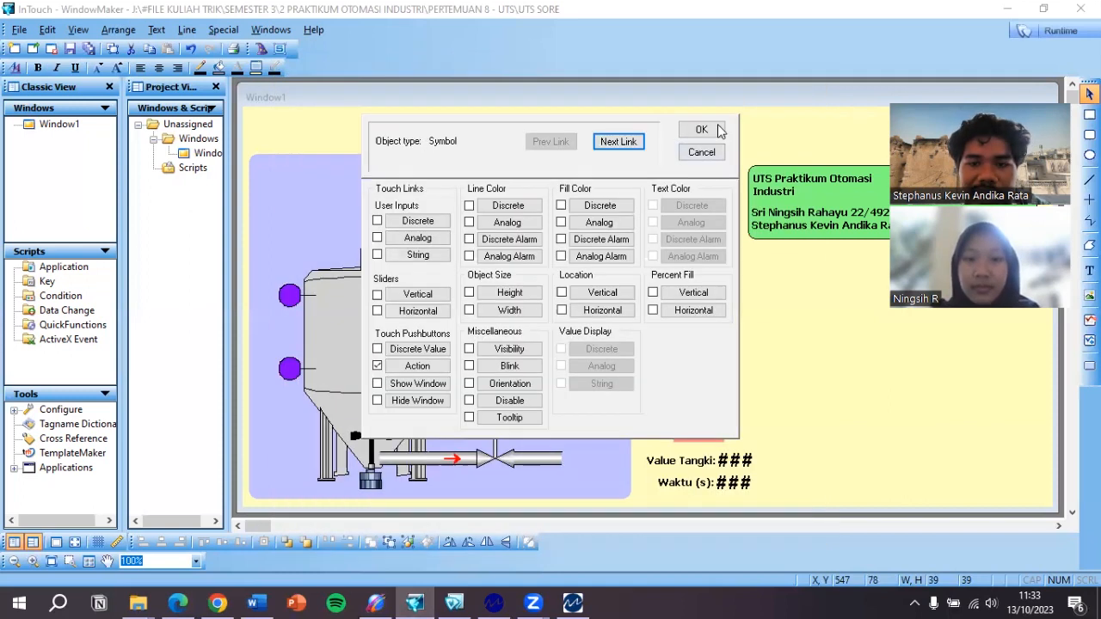
click(768, 128)
- Review the touch action script assigned to the red Stop pushbutton
double_click(700, 184)
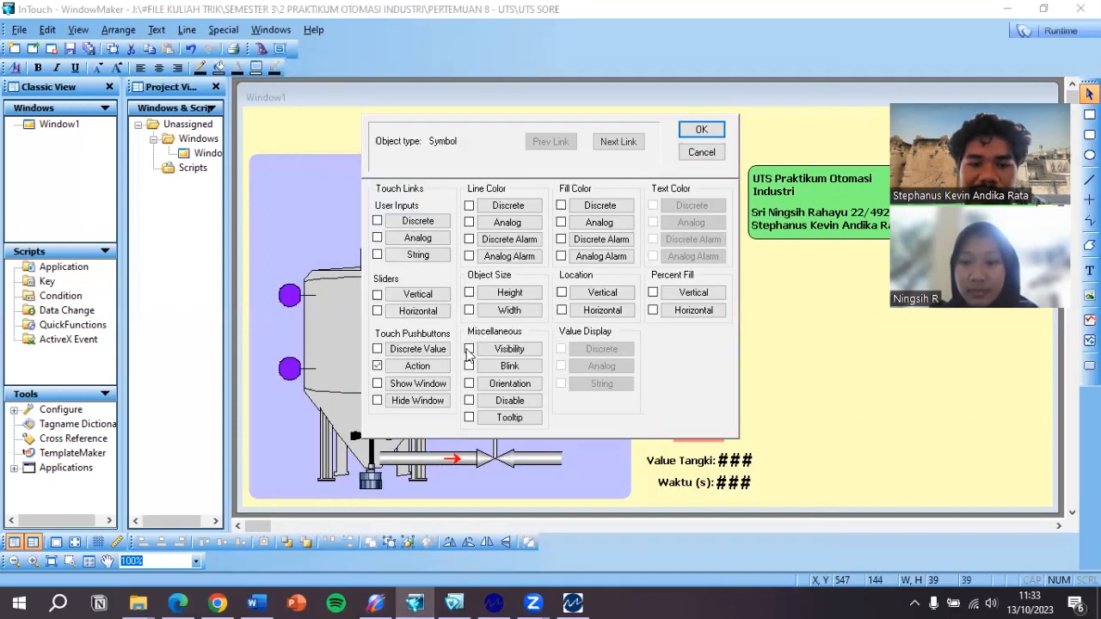
click(418, 366)
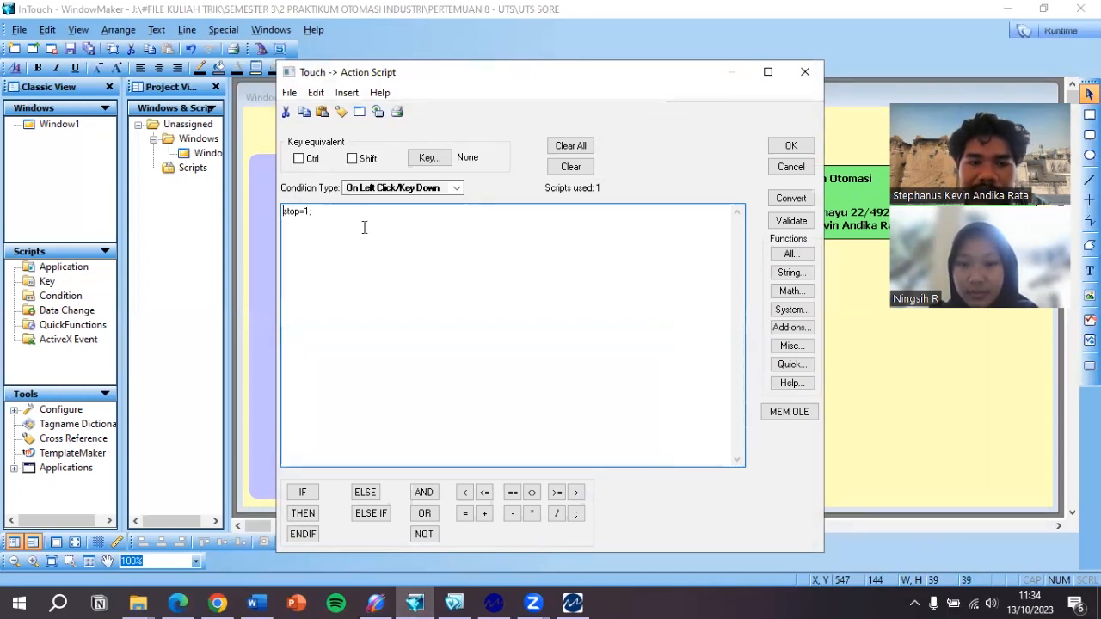
click(790, 146)
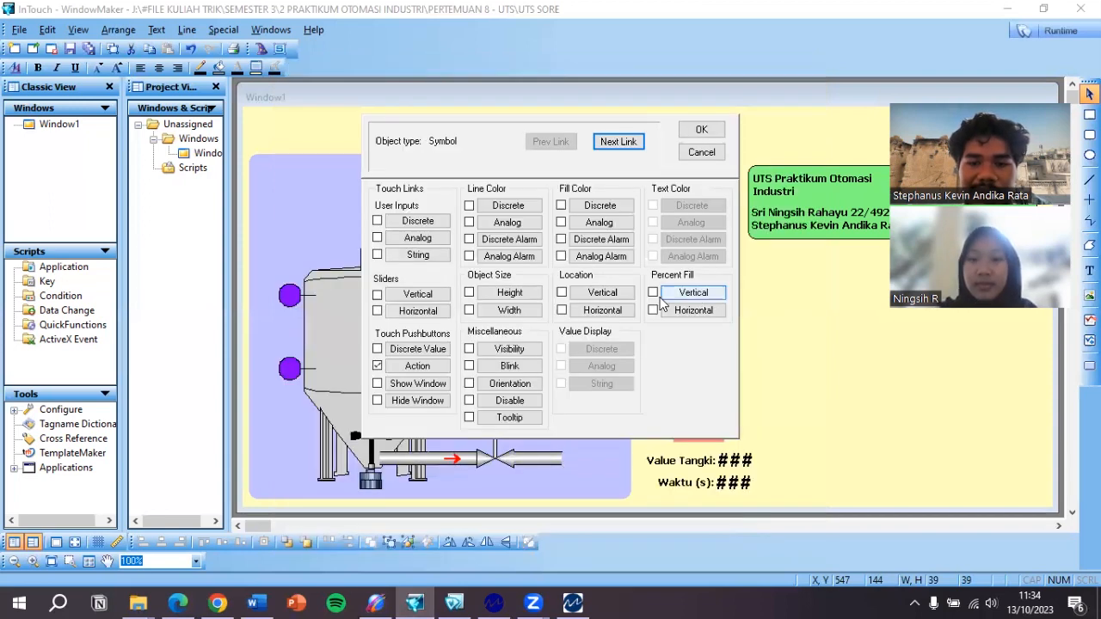
key(Return)
- Review the touch action script assigned to the yellow Reset pushbutton
double_click(699, 295)
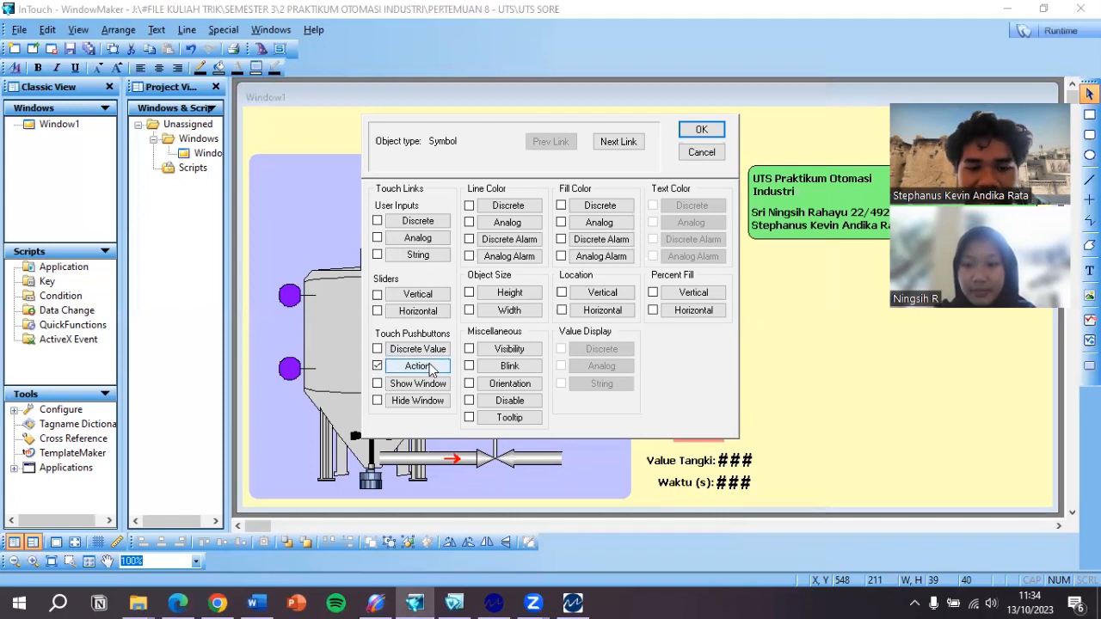
click(433, 366)
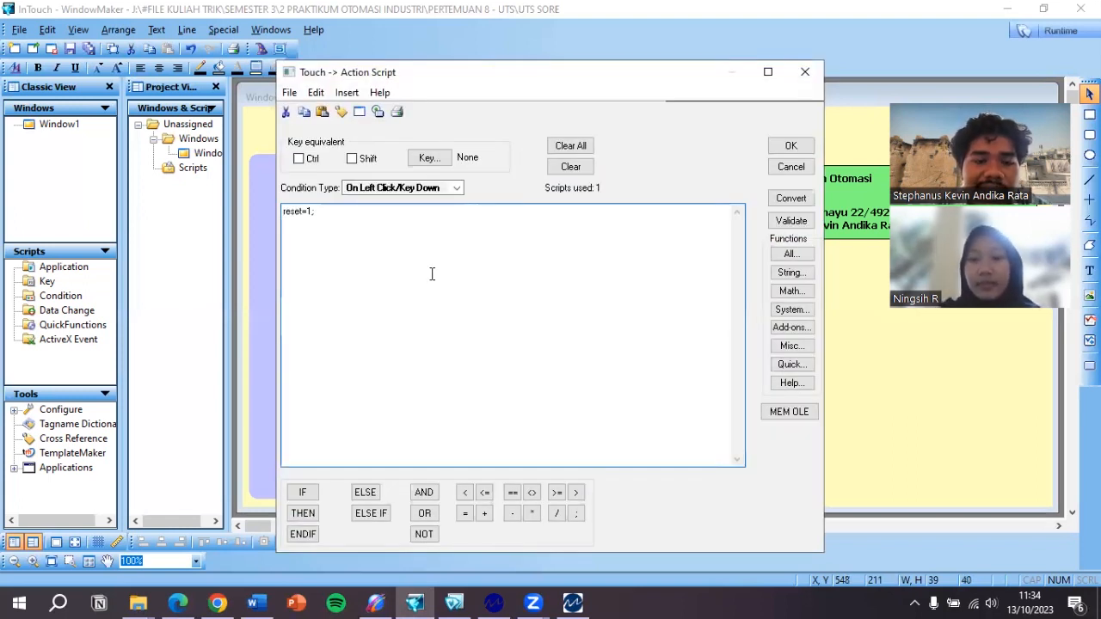
click(795, 148)
click(712, 126)
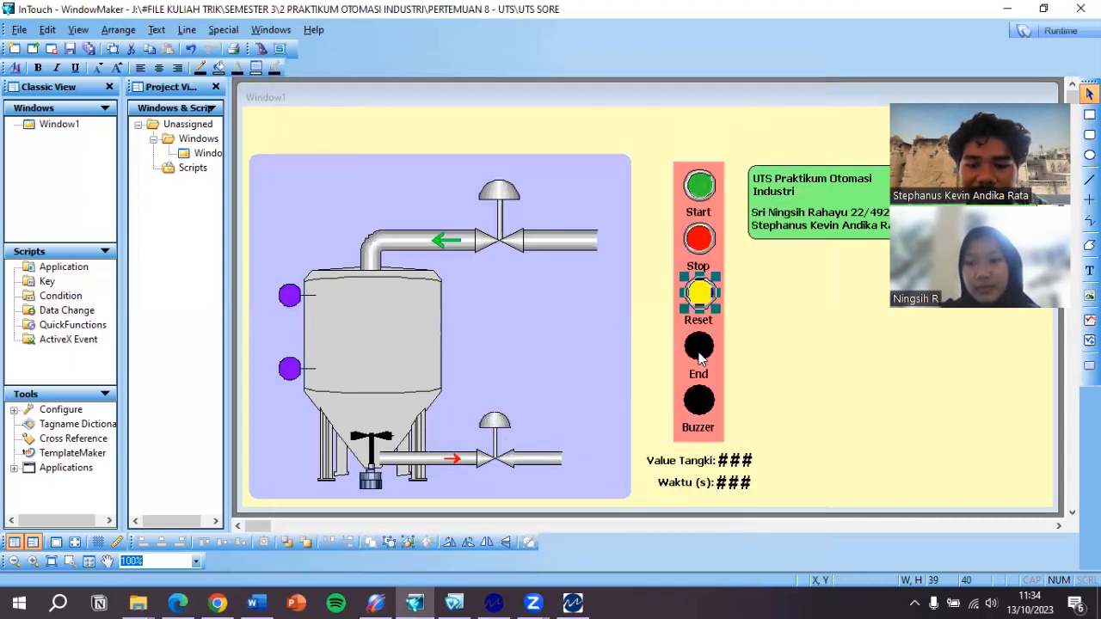
- Check the End lamp's discrete fill colour expression and its on and off colours
double_click(697, 349)
click(610, 210)
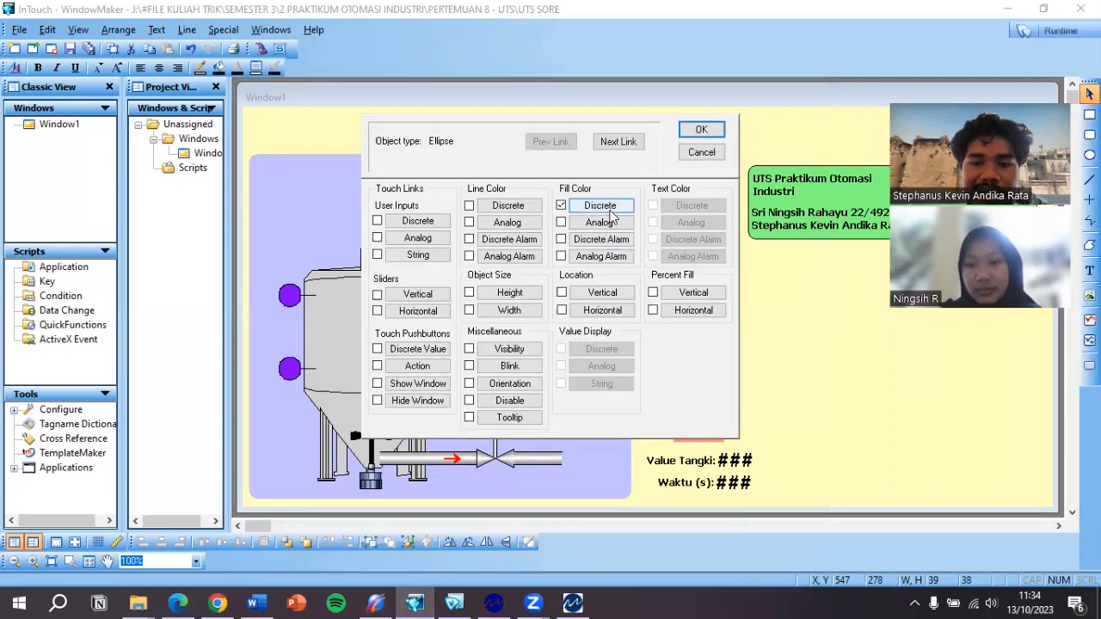
click(537, 237)
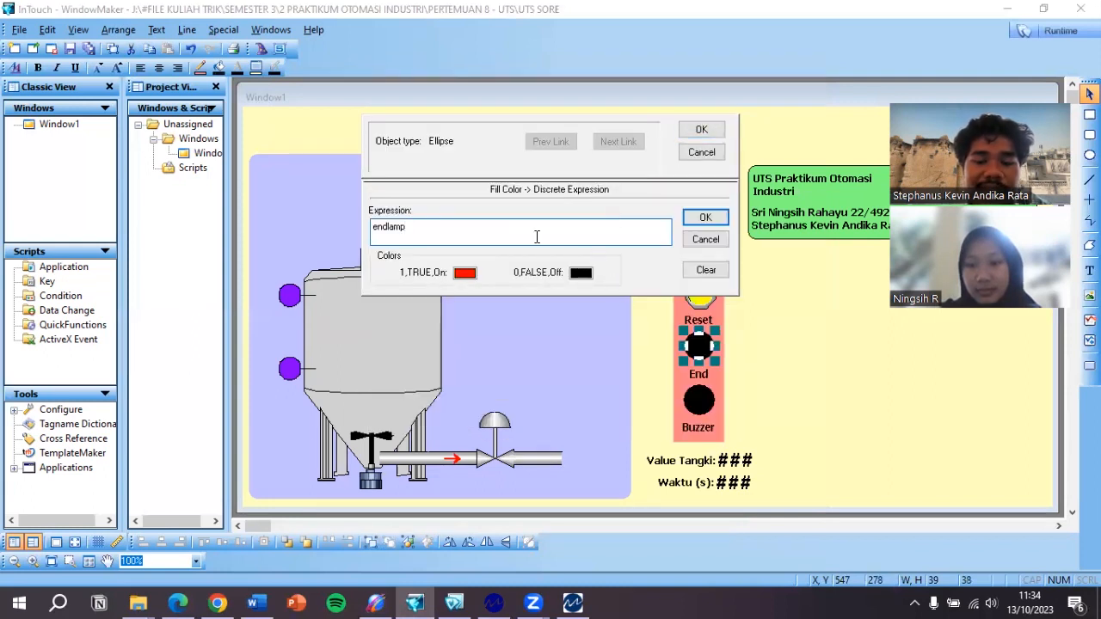
click(702, 130)
- Check the Buzzer lamp's blink expression, attributes and speed, and clear the selection
double_click(698, 400)
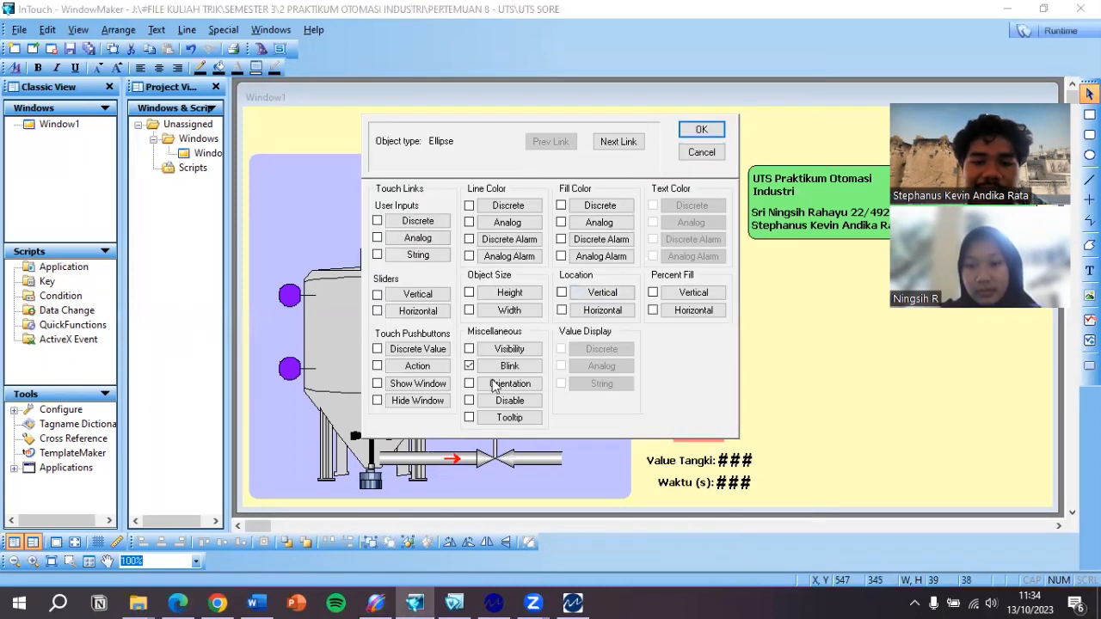
click(512, 367)
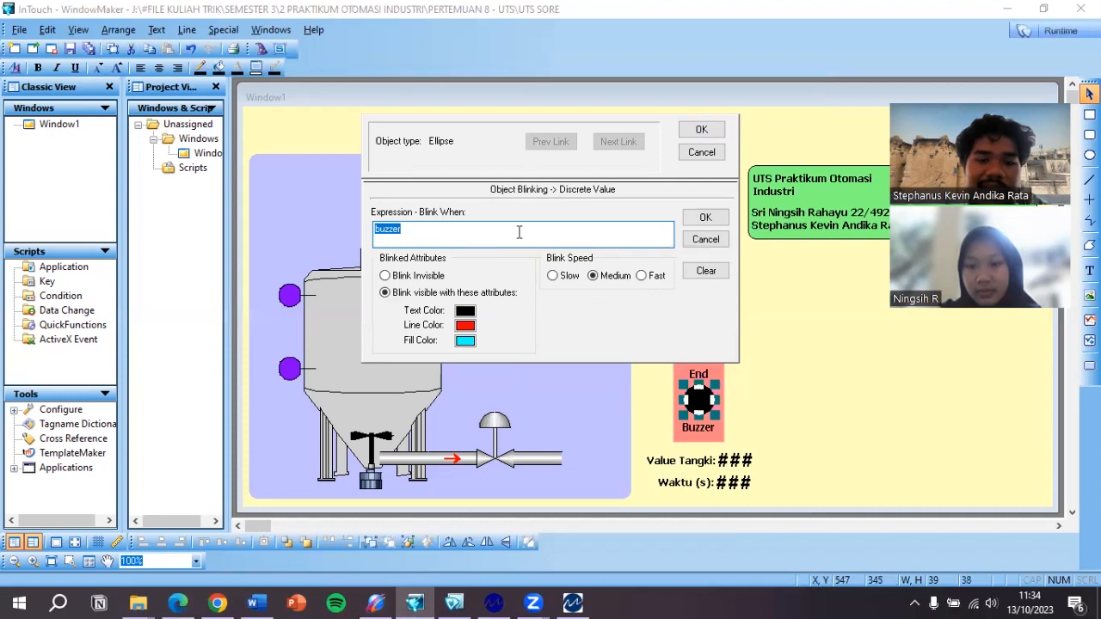
click(702, 130)
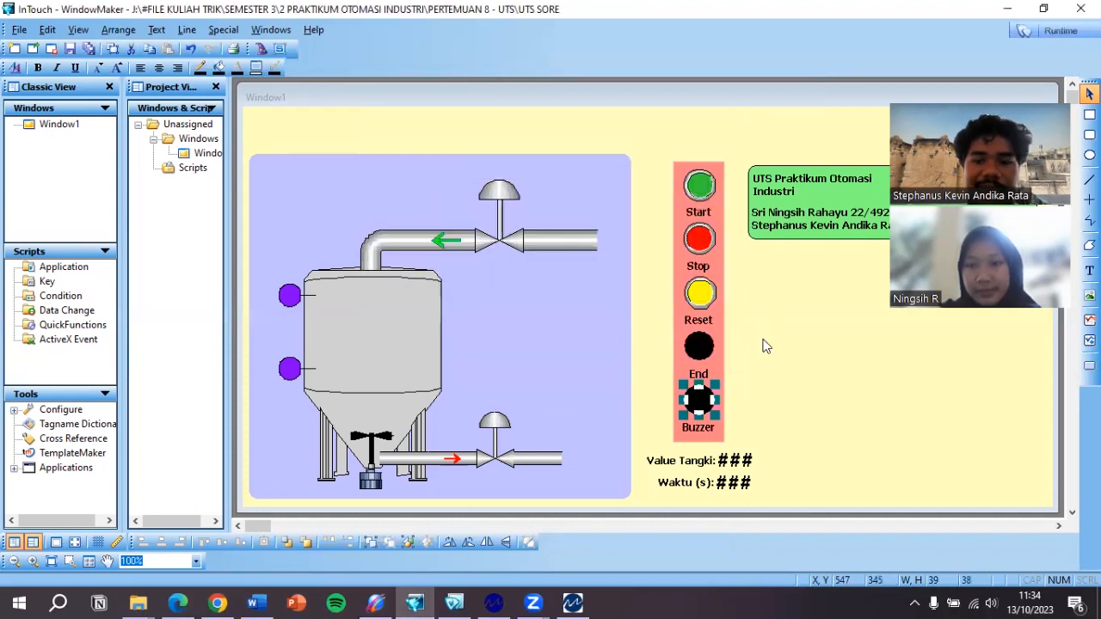
click(752, 383)
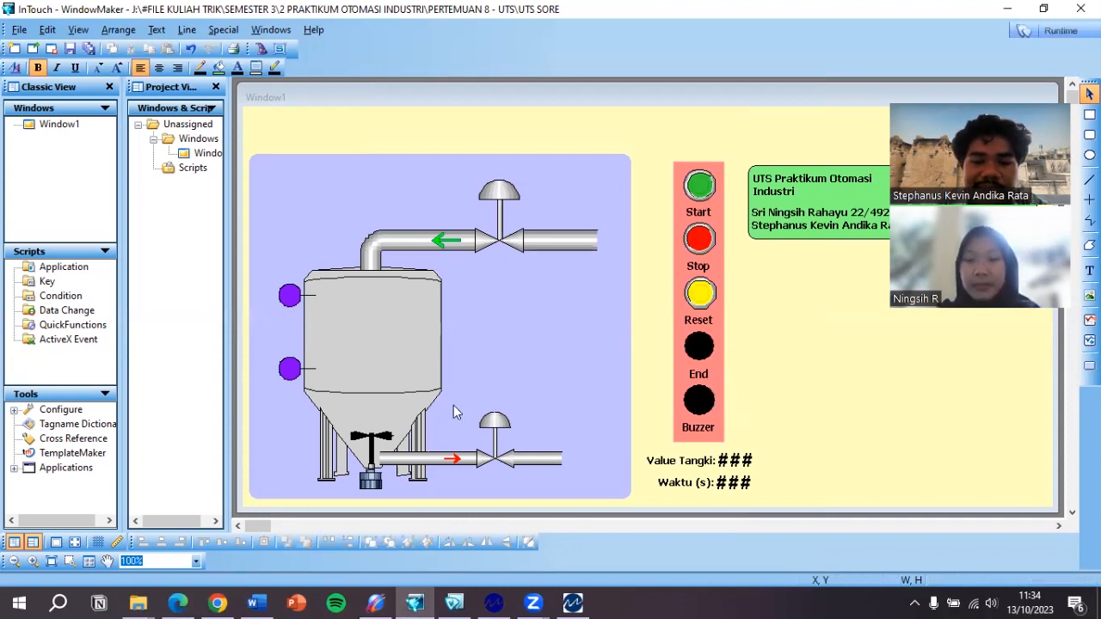
- Check the analog value display expression assigned to the Value Tangki readout and clear the selection
click(739, 464)
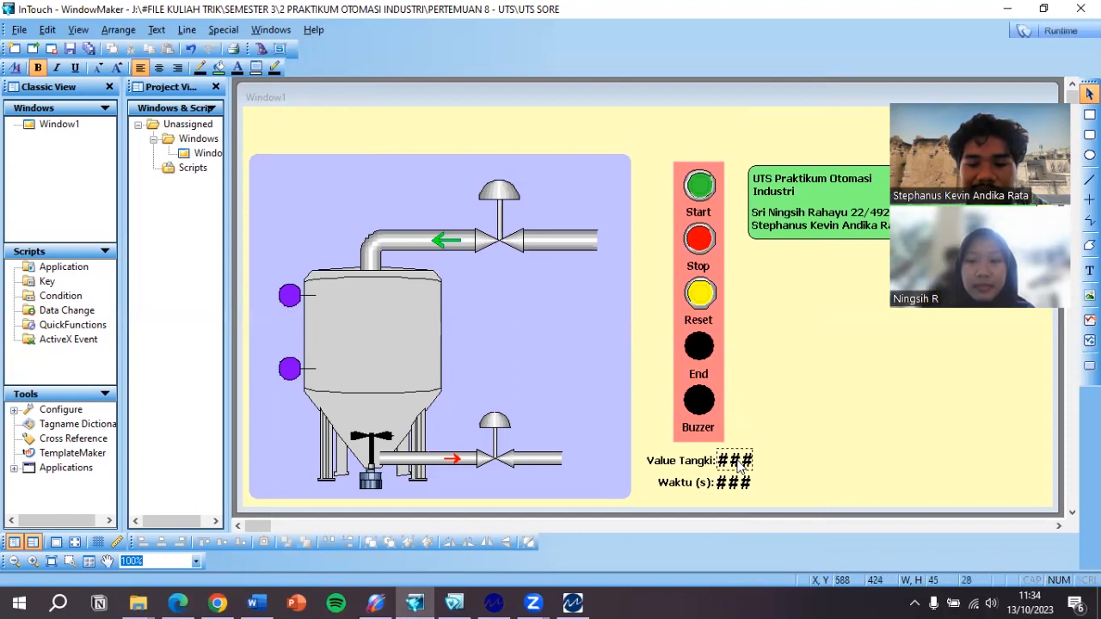
double_click(738, 464)
click(602, 367)
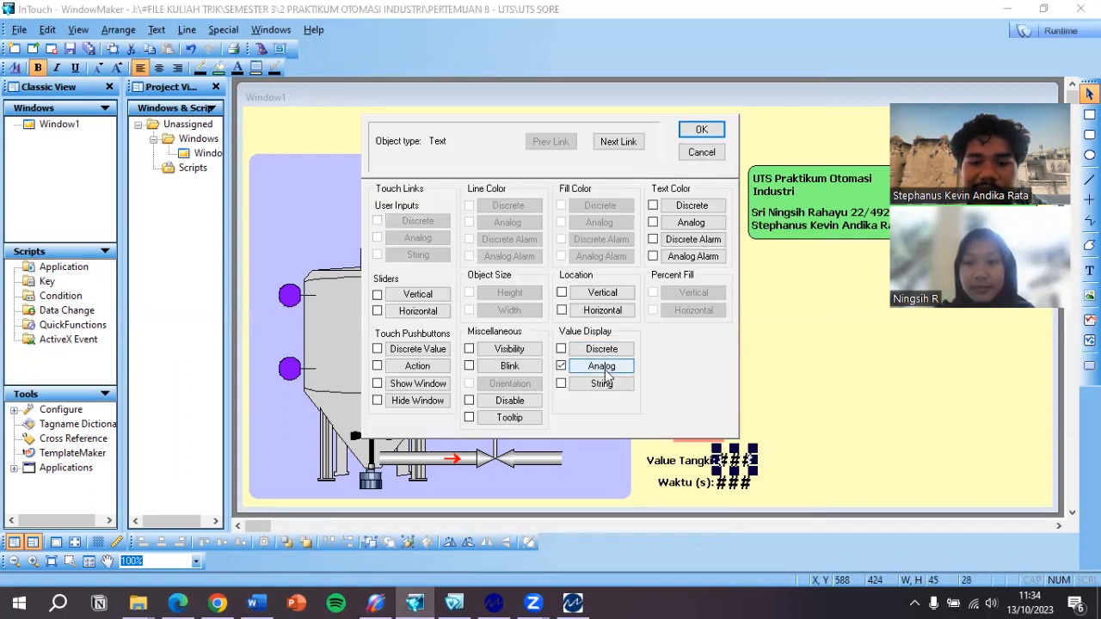
click(601, 368)
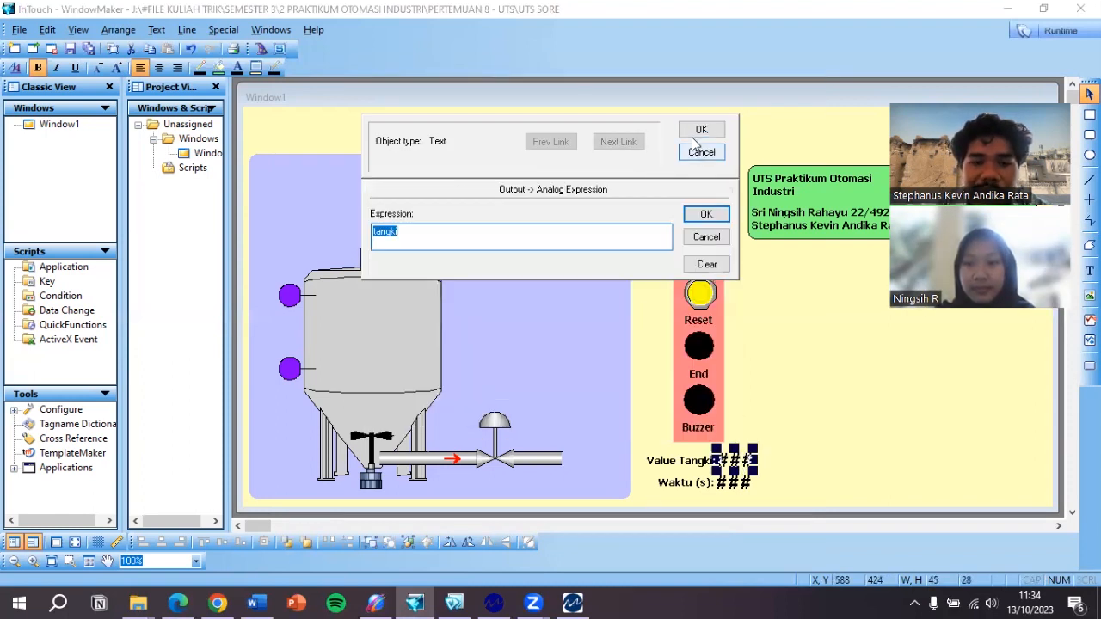
click(693, 134)
click(745, 339)
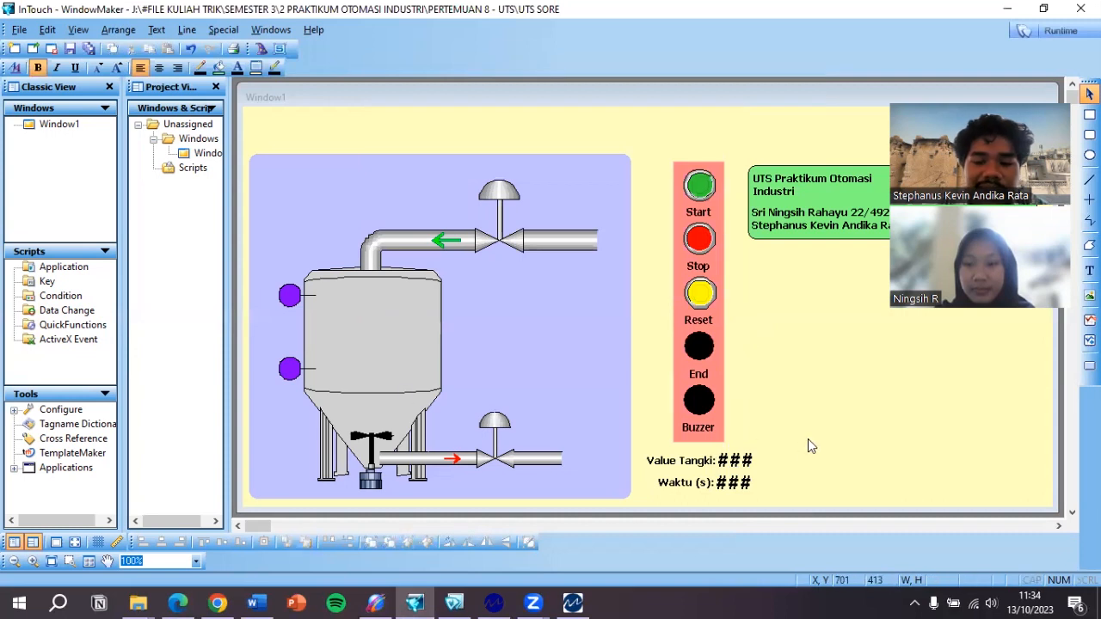
- Check the analog value display expression assigned to the Waktu (s) readout
double_click(736, 488)
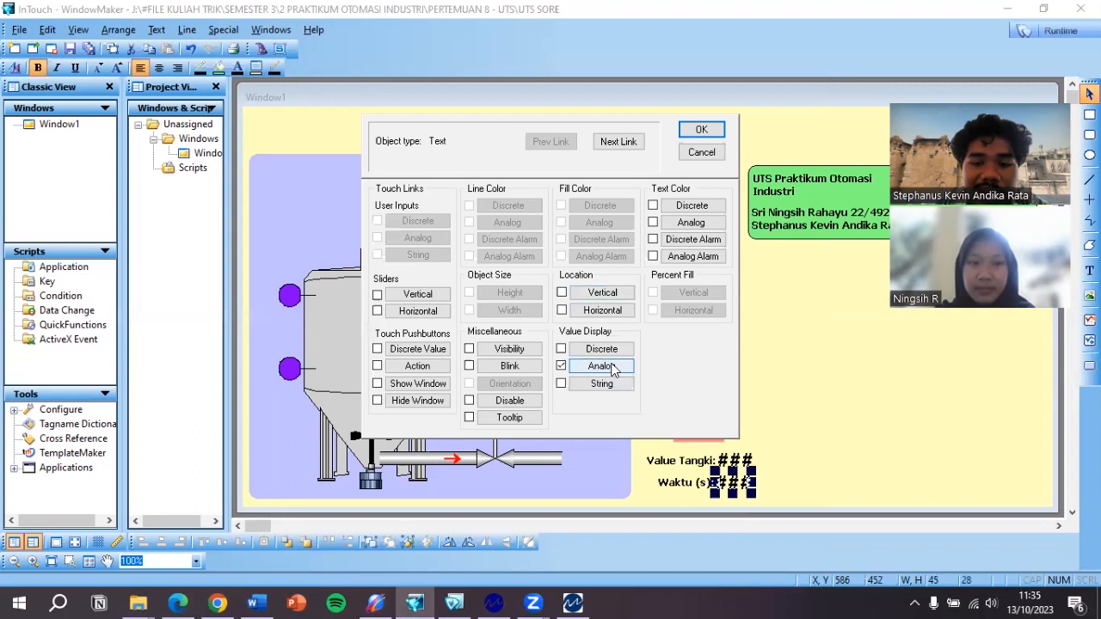
click(602, 366)
click(547, 230)
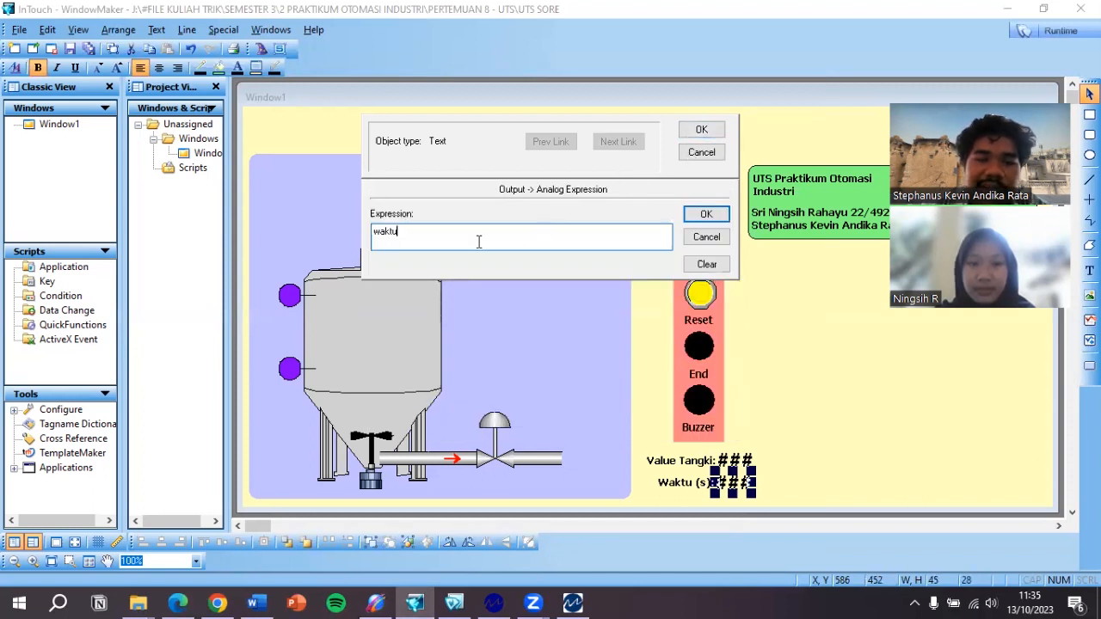
click(705, 133)
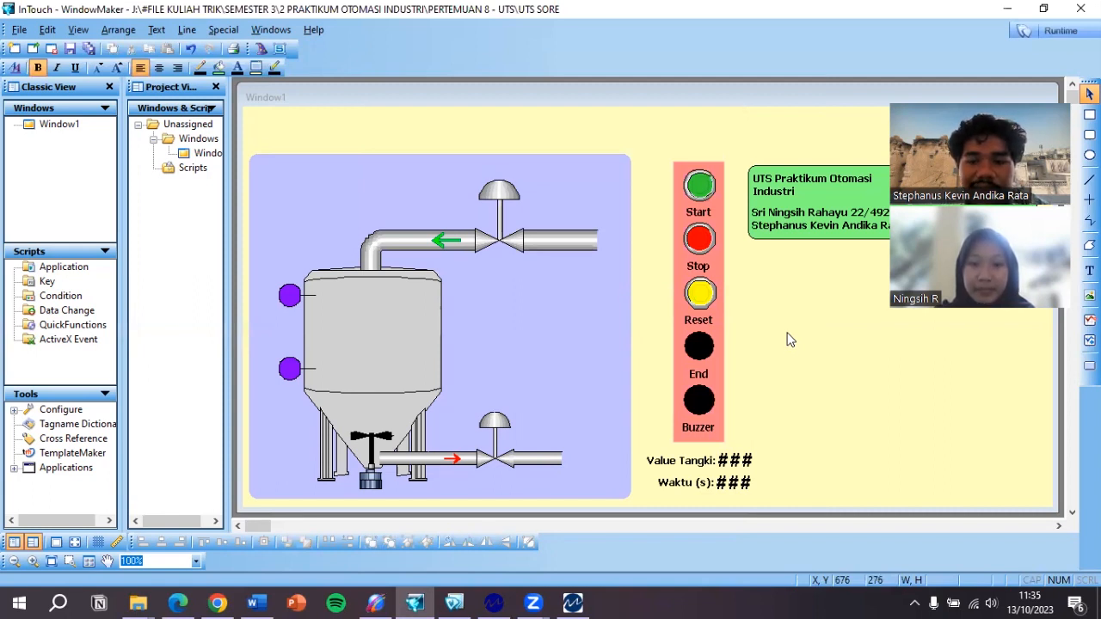
- Open the window script of Window1 and review the initial tag values in its On Show script
right_click(788, 337)
click(854, 482)
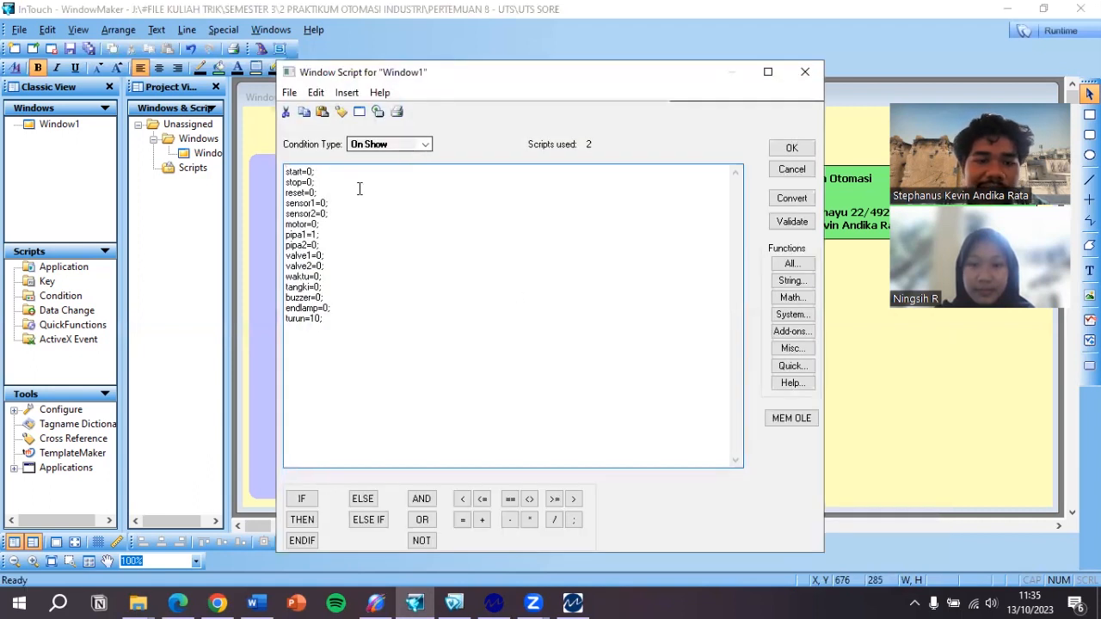
drag(344, 332, 277, 157)
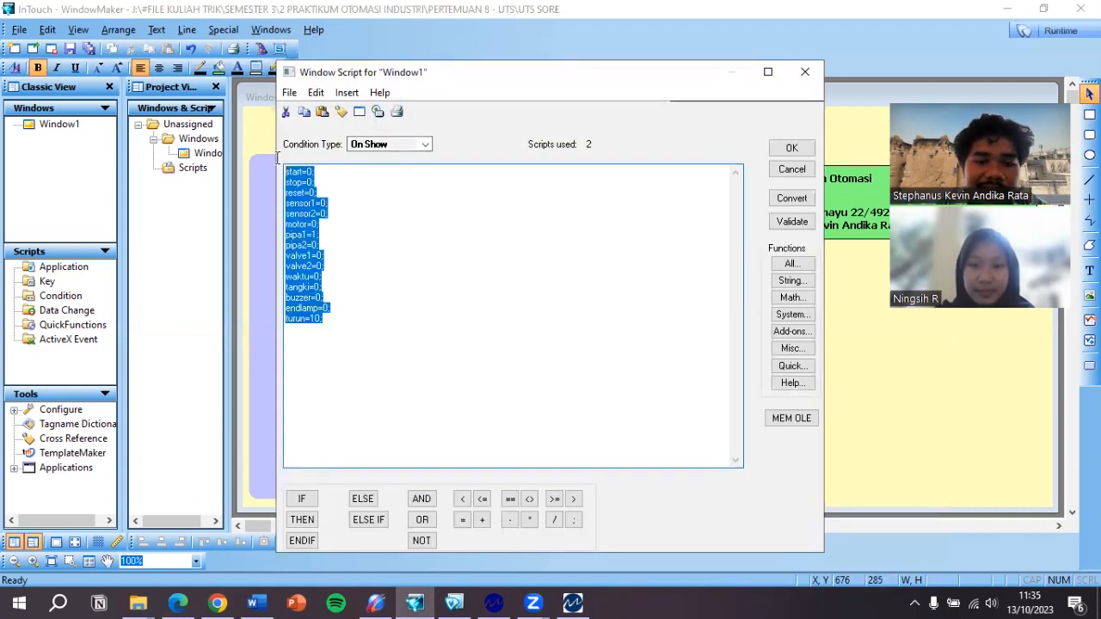
click(378, 330)
- Review the While Showing script of Window1, covering the reset, stop, timed filling and draining, and buzzer logic, and close the script editor
click(422, 145)
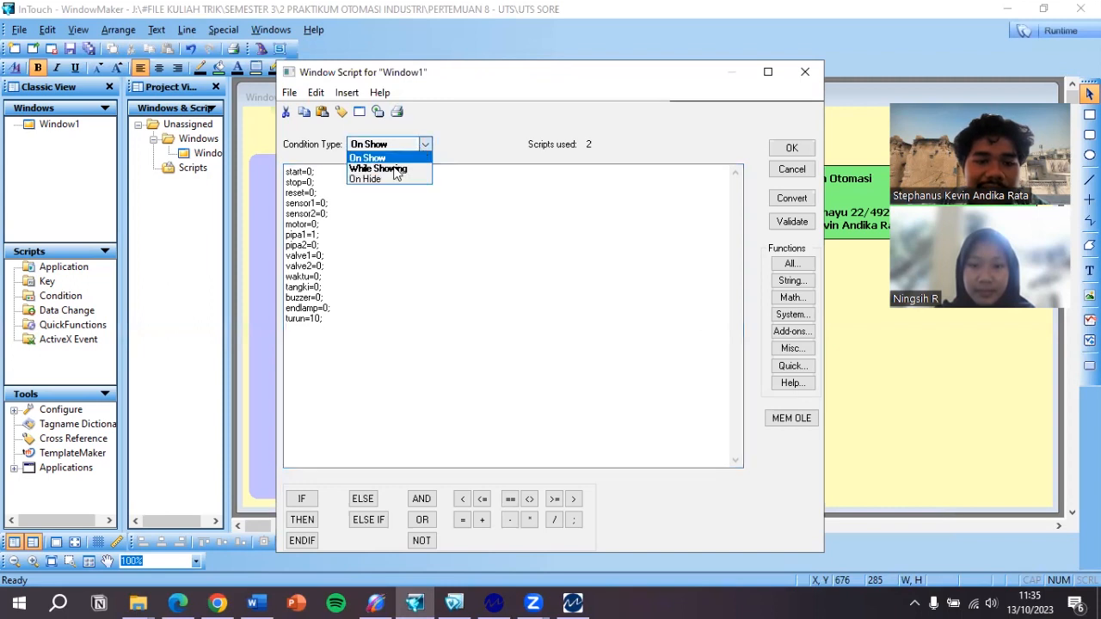
click(395, 167)
scroll(375, 199, down, 4)
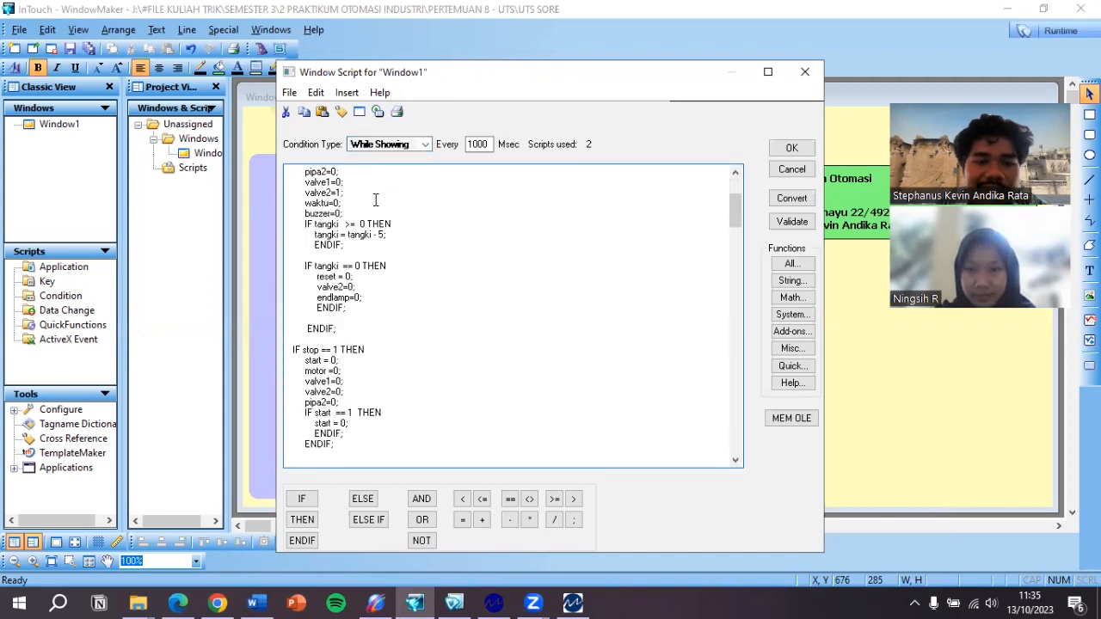
scroll(376, 201, up, 4)
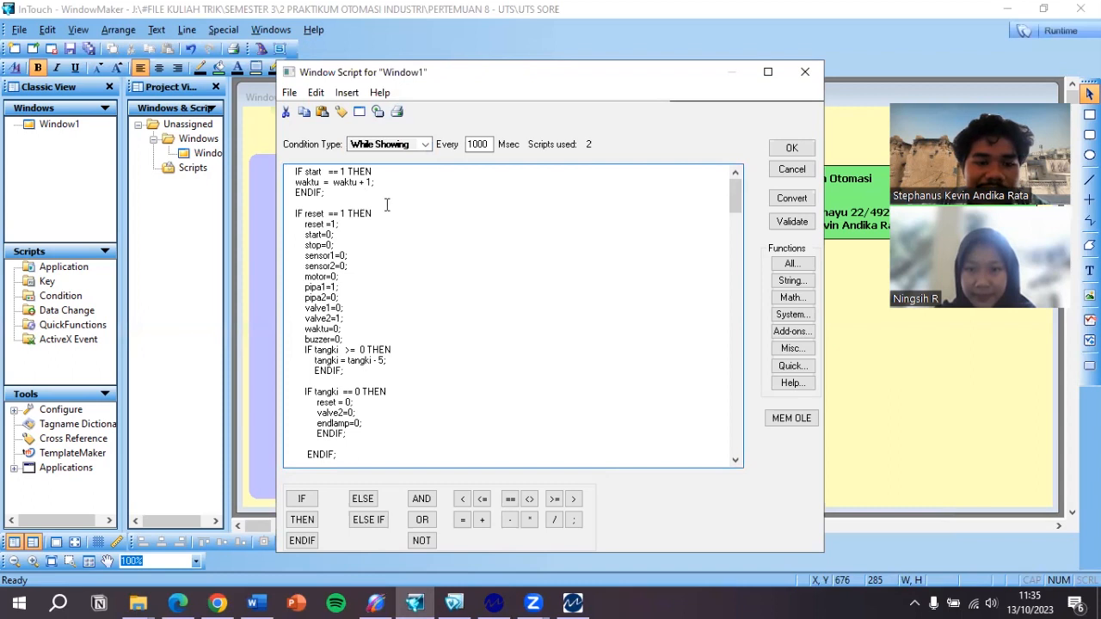
scroll(386, 205, down, 3)
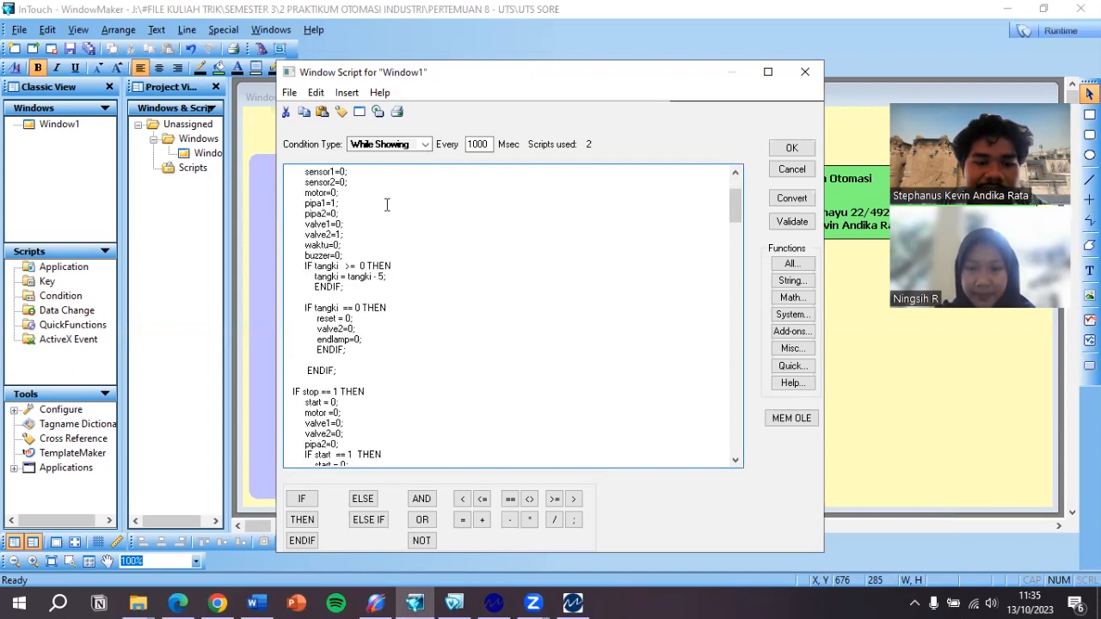
scroll(386, 205, down, 1)
scroll(386, 204, down, 1)
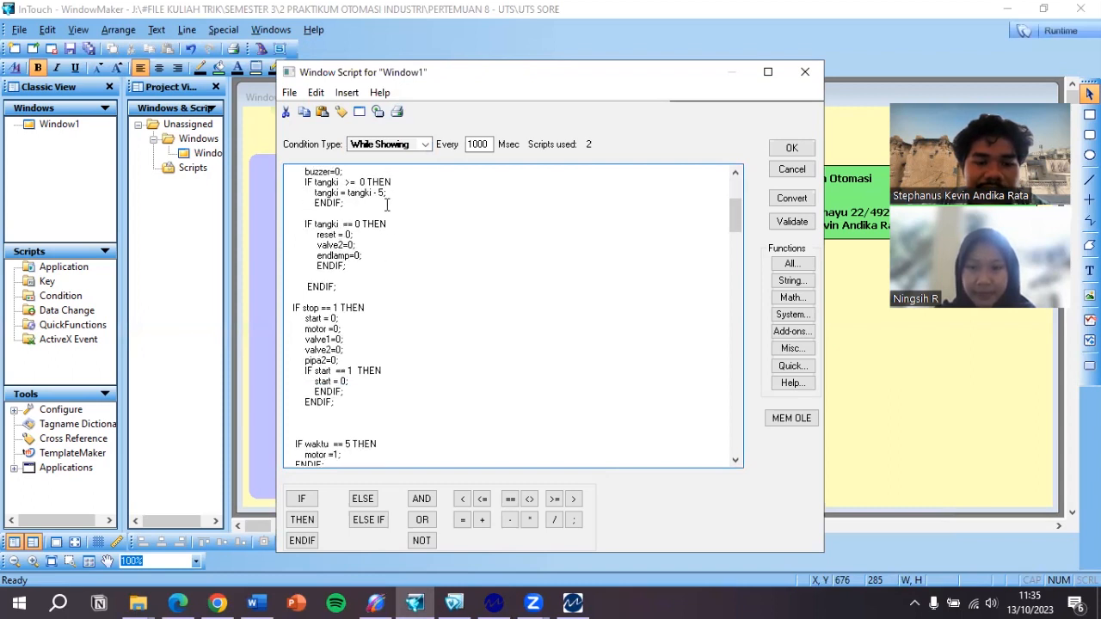
scroll(386, 205, down, 1)
scroll(386, 205, down, 1)
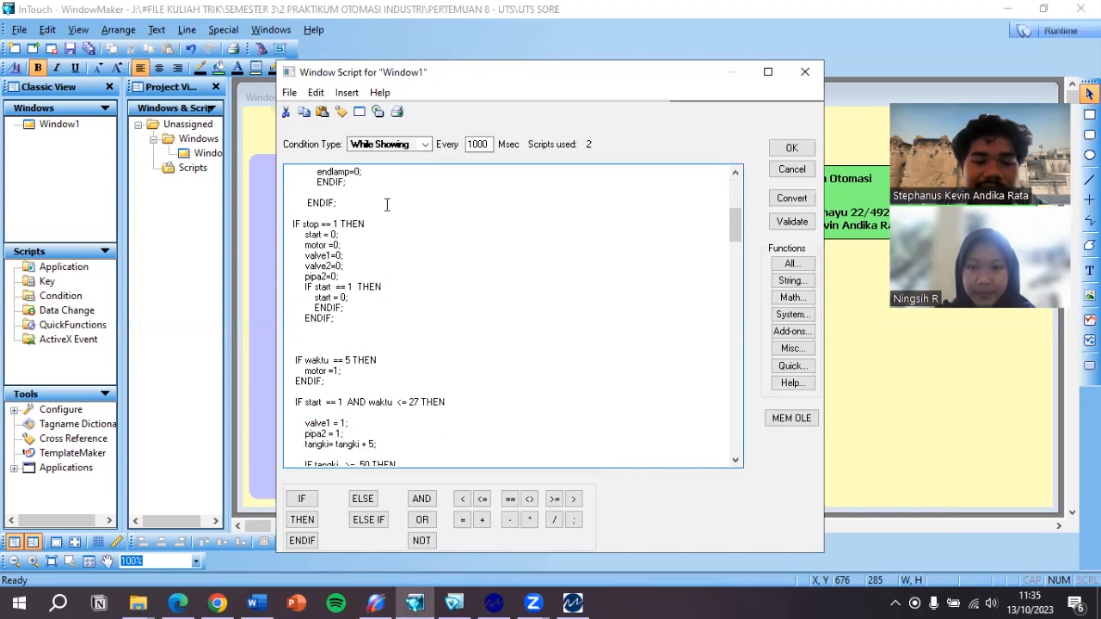
scroll(386, 204, down, 1)
scroll(386, 205, down, 1)
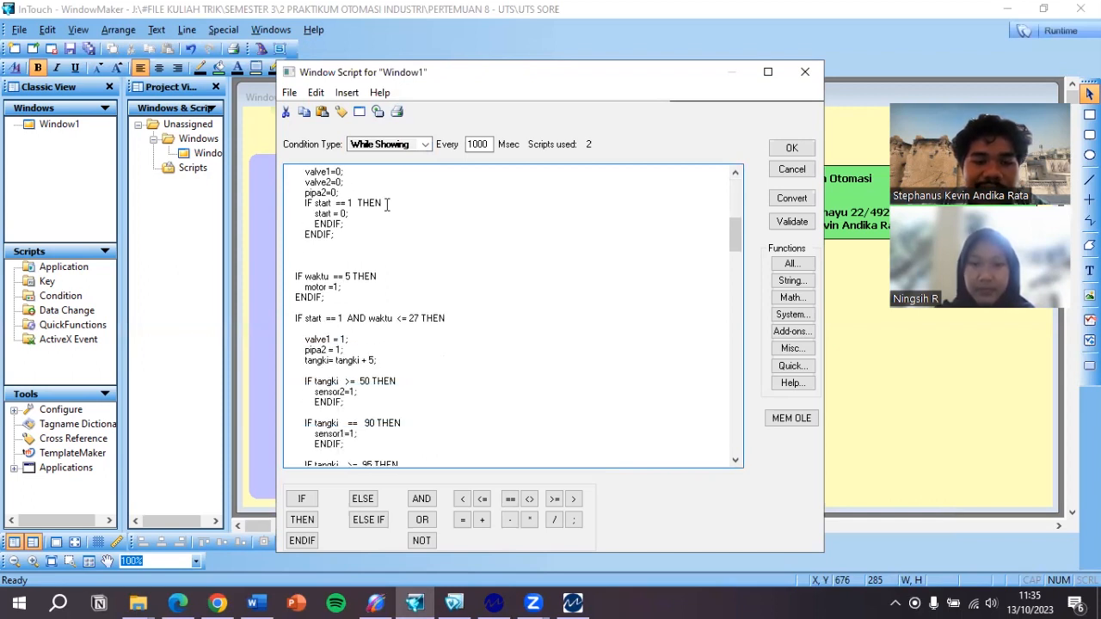
scroll(387, 204, down, 1)
scroll(386, 205, down, 1)
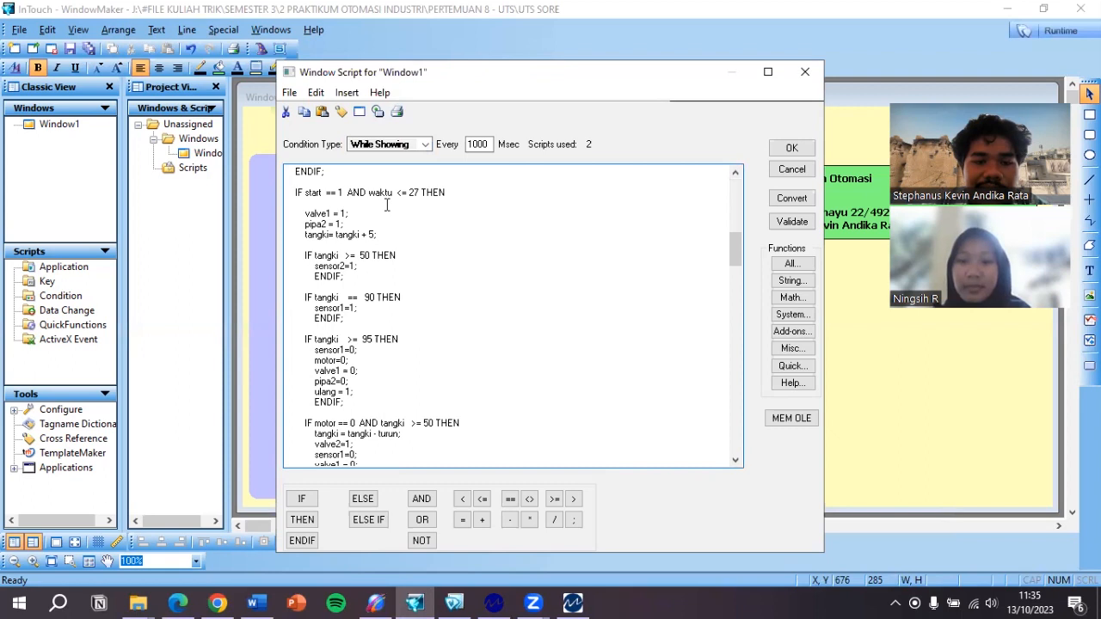
scroll(386, 205, down, 2)
scroll(386, 204, down, 2)
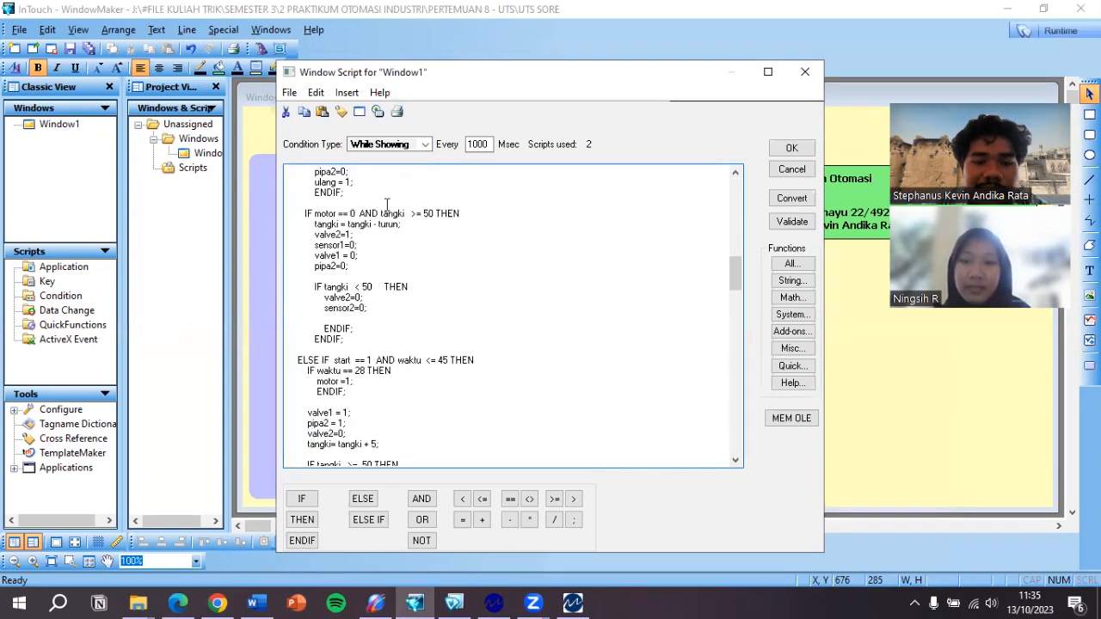
scroll(386, 205, down, 1)
scroll(386, 204, down, 10)
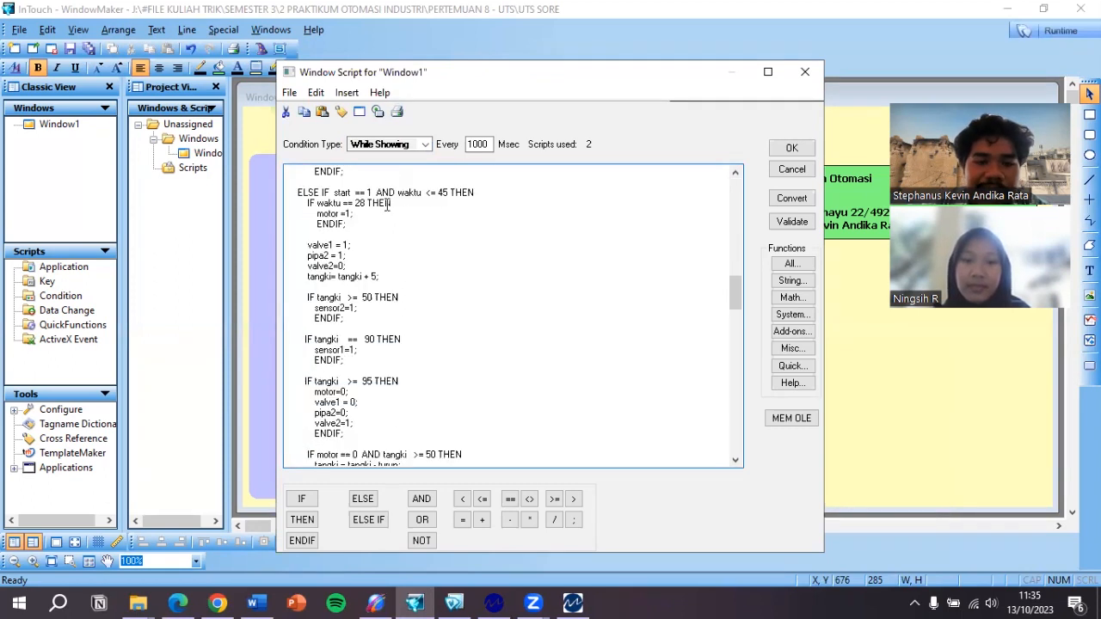
scroll(386, 205, down, 15)
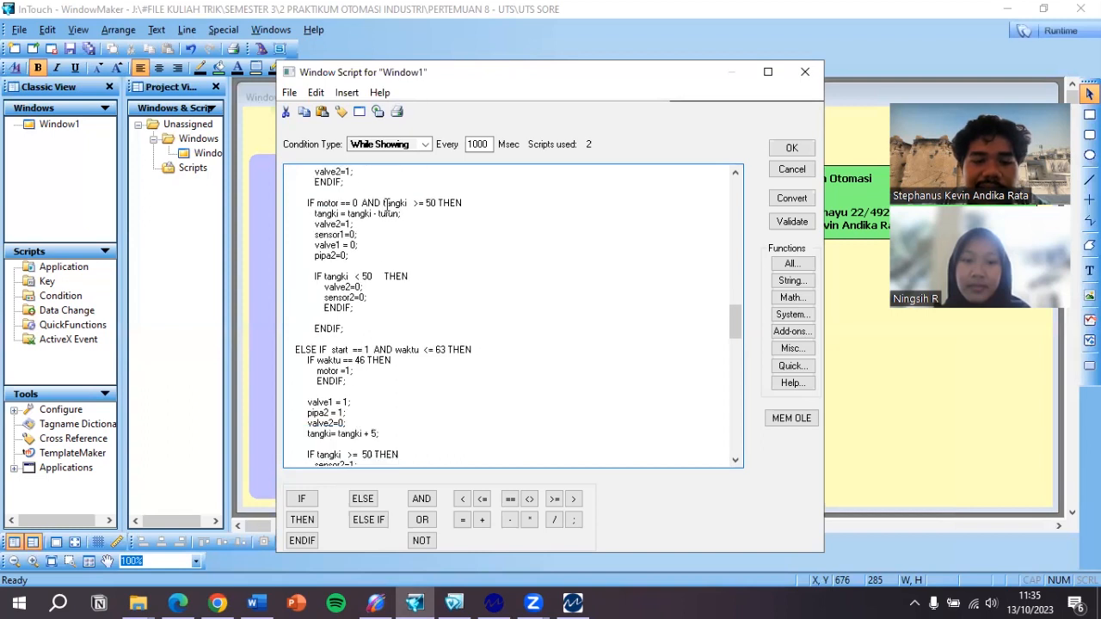
scroll(386, 205, down, 15)
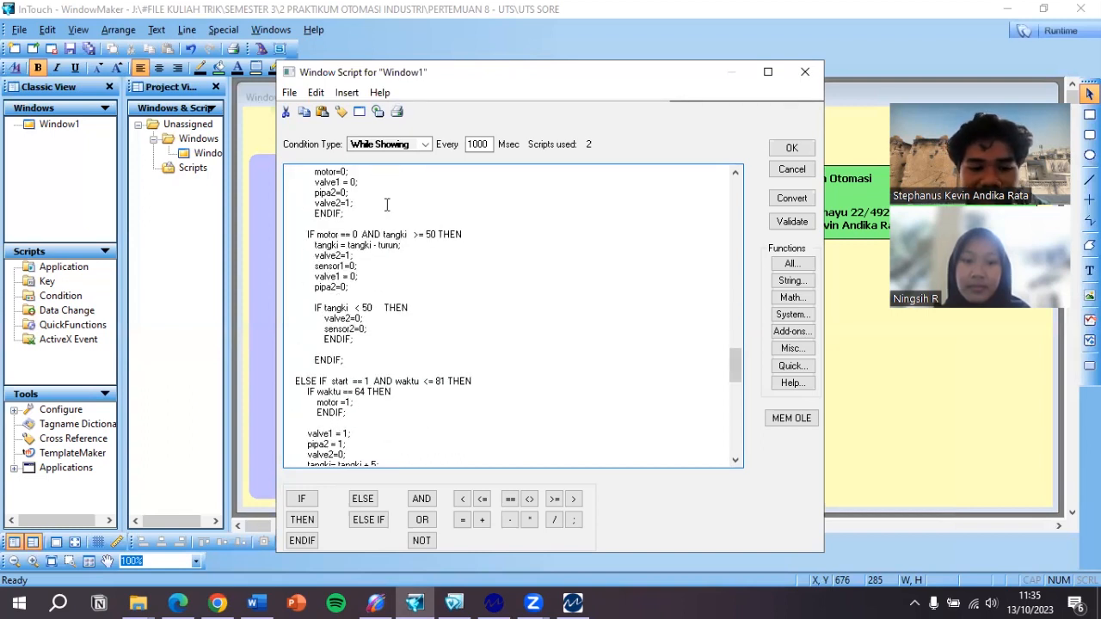
scroll(386, 205, down, 2)
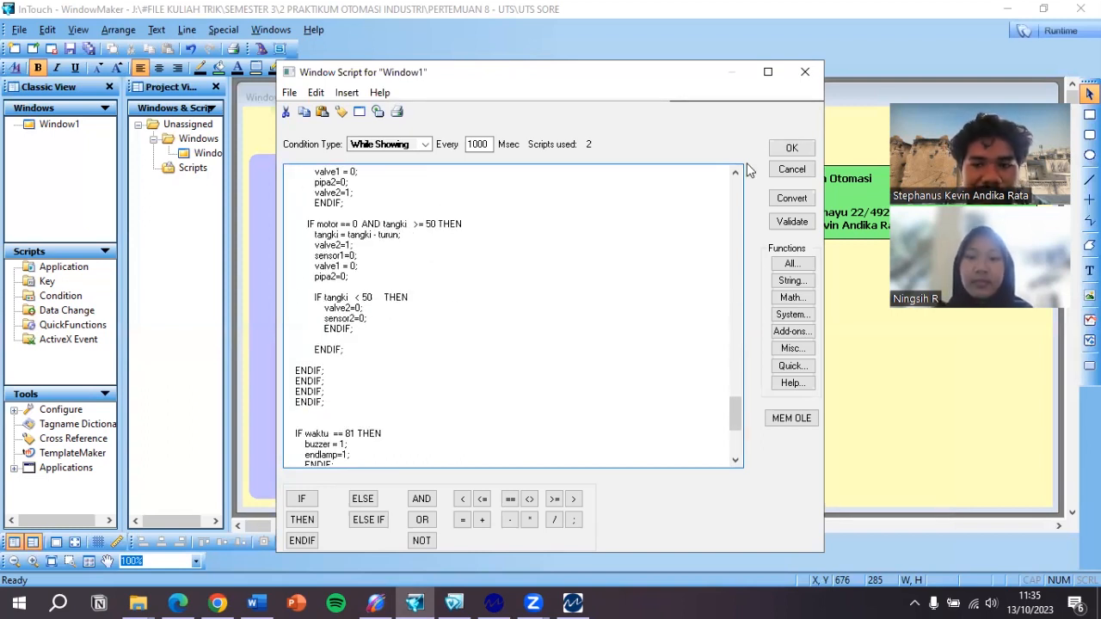
click(792, 155)
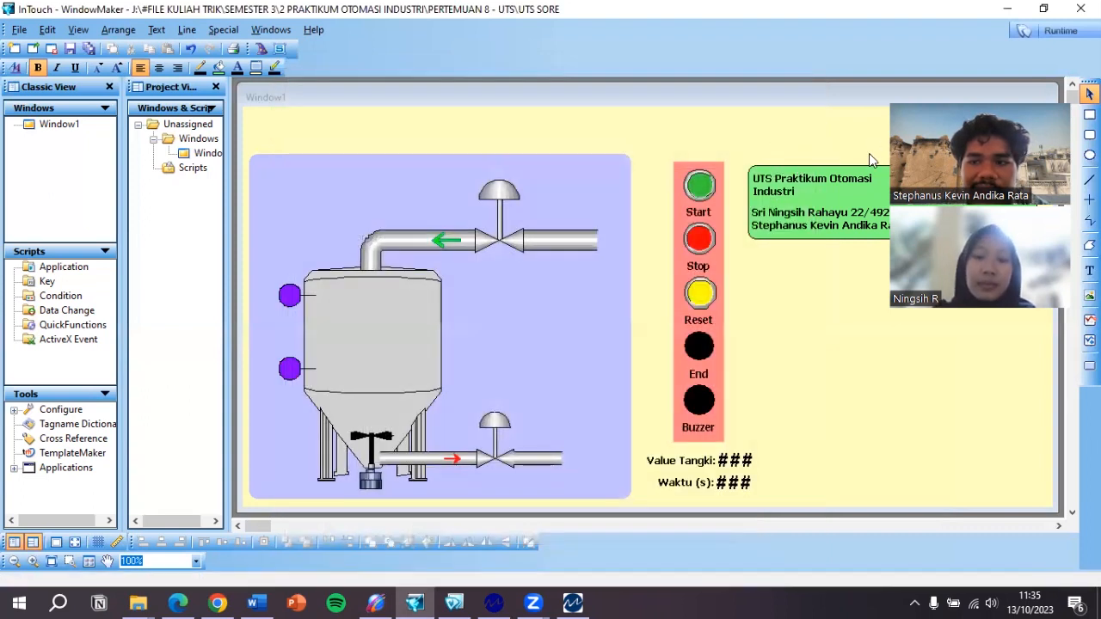
- Switch the application from development to runtime mode
click(1036, 30)
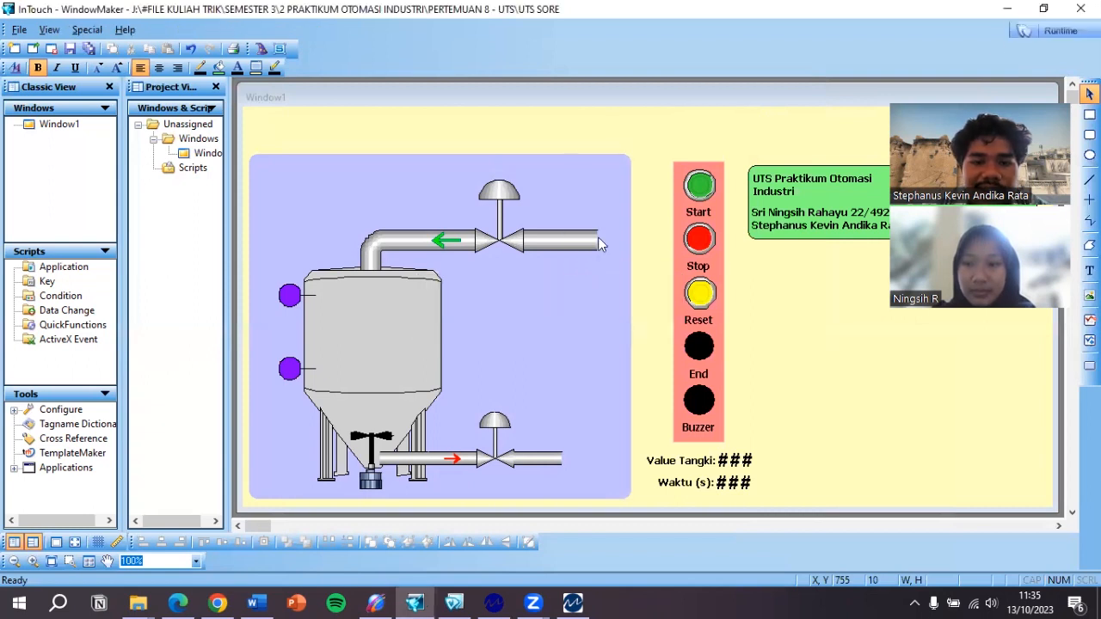
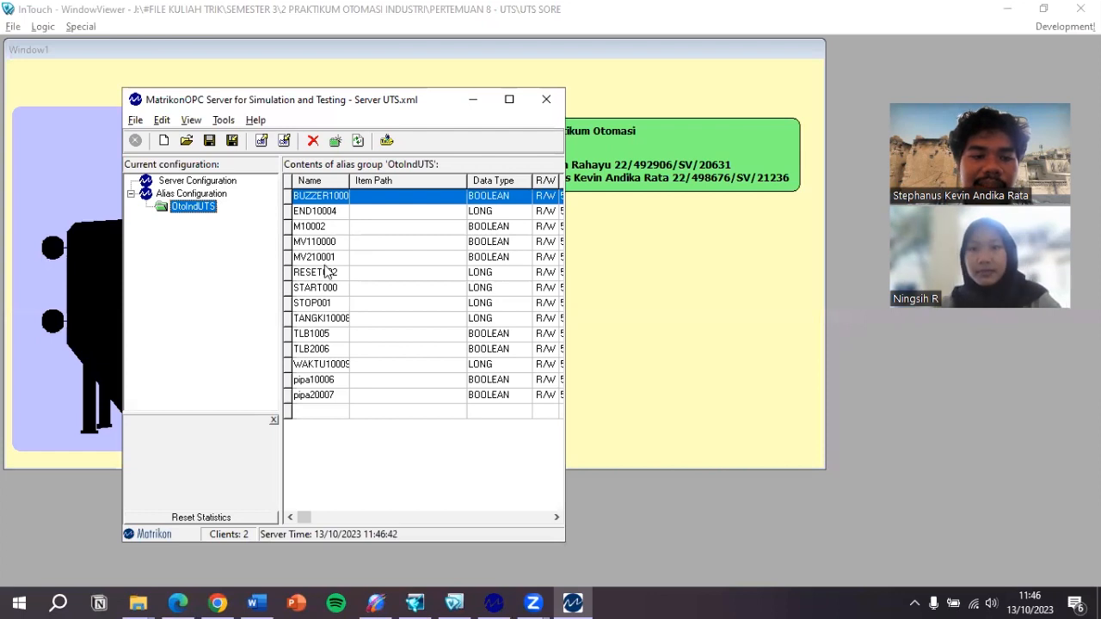
- Review the aliases in the MatrikonOPC group OtoIndUTS, and switch to the ArchestrA System Management Console to view the Var group's device items
click(315, 196)
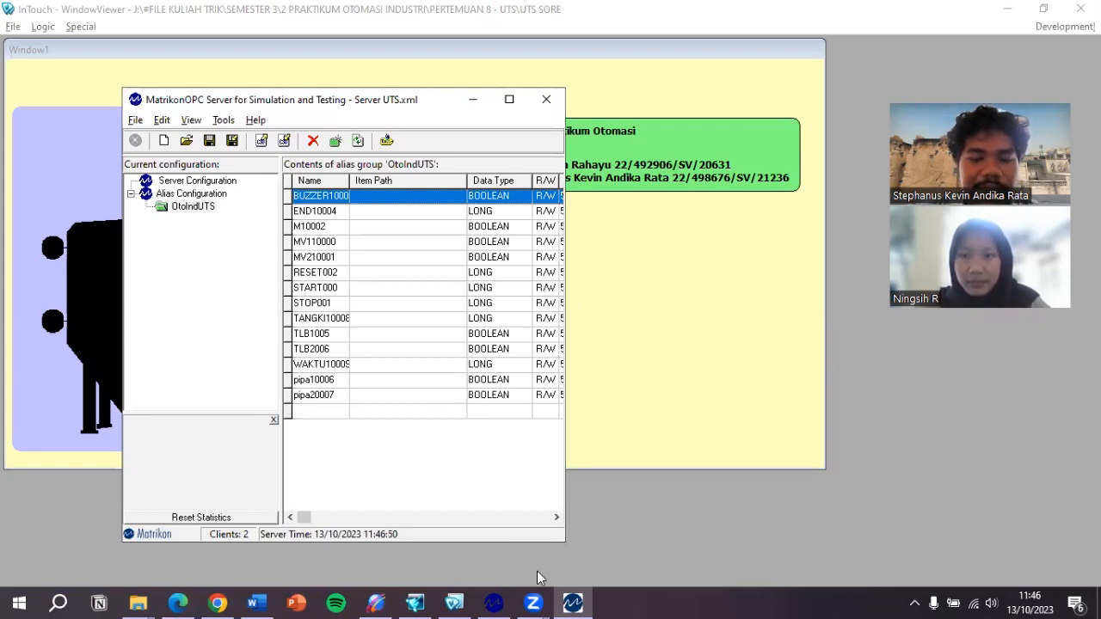
click(384, 601)
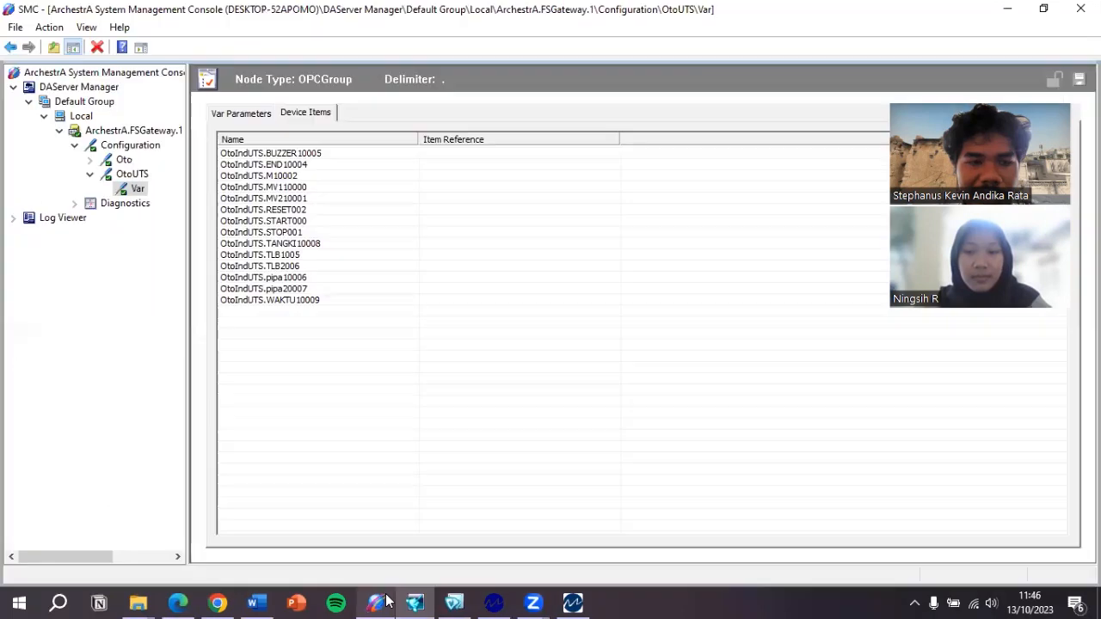
double_click(106, 19)
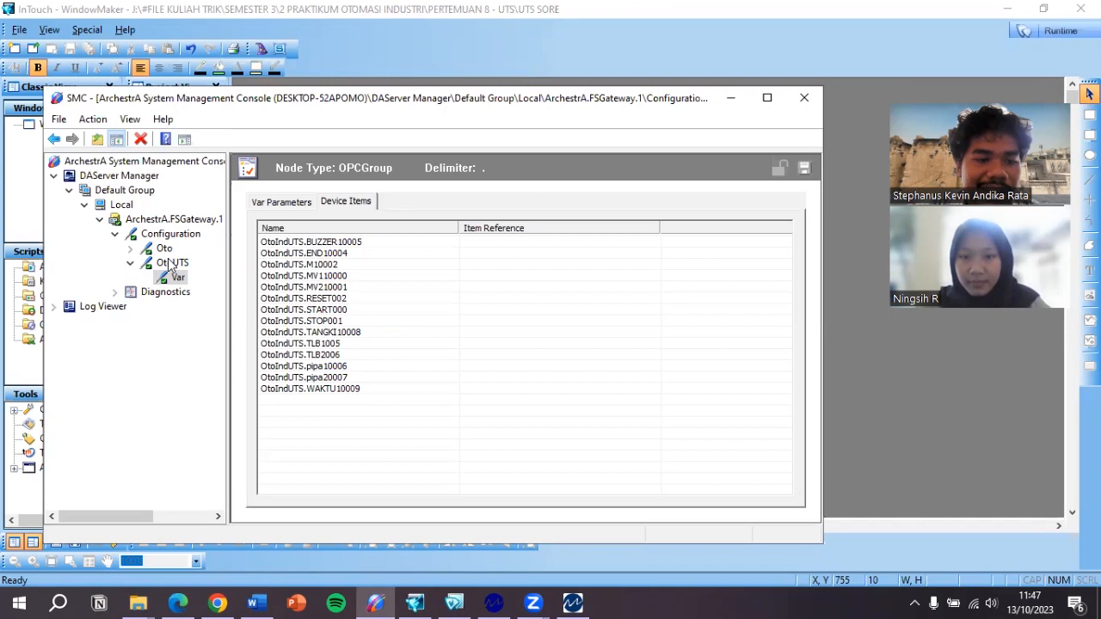
- Examine the OtoUTS node's OPC server parameters and the options for adding objects under the Configuration and OtoUTS nodes
click(173, 264)
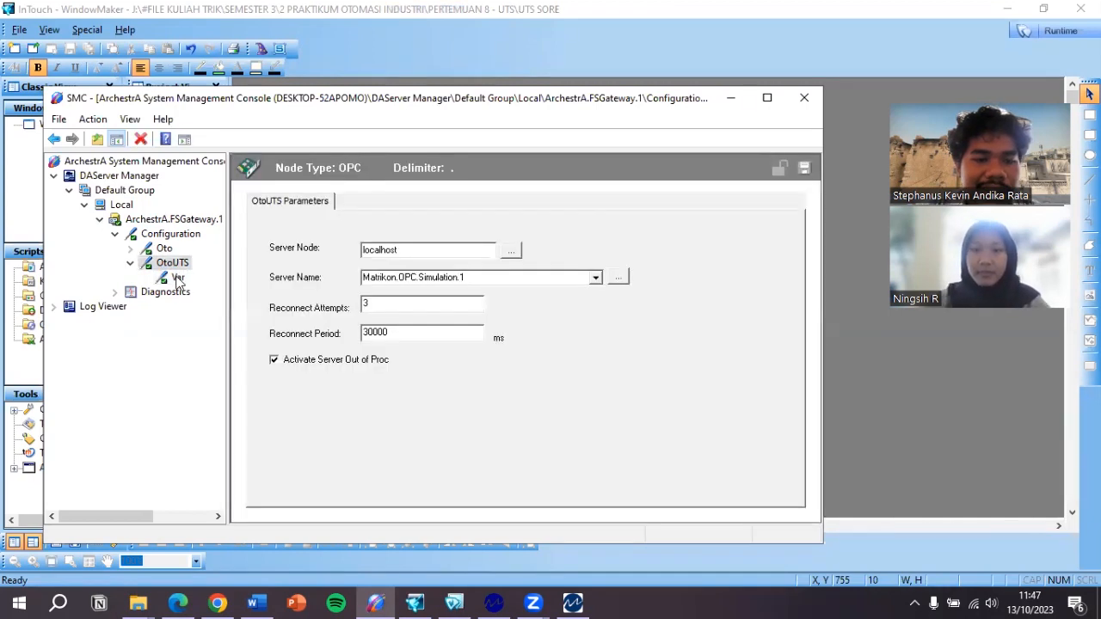
right_click(178, 269)
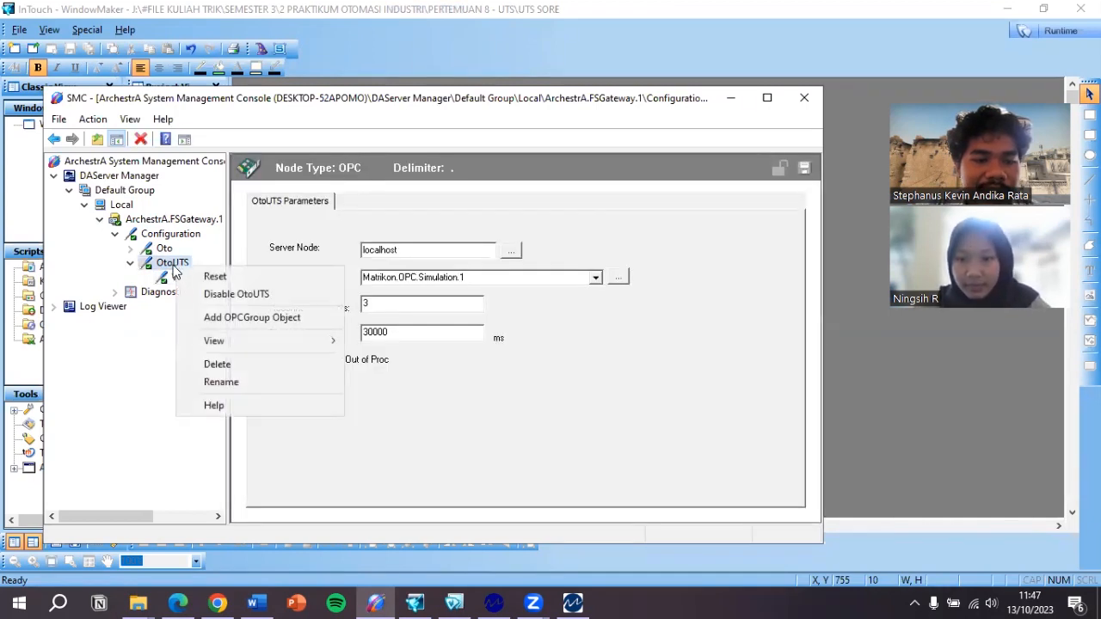
click(163, 343)
right_click(182, 234)
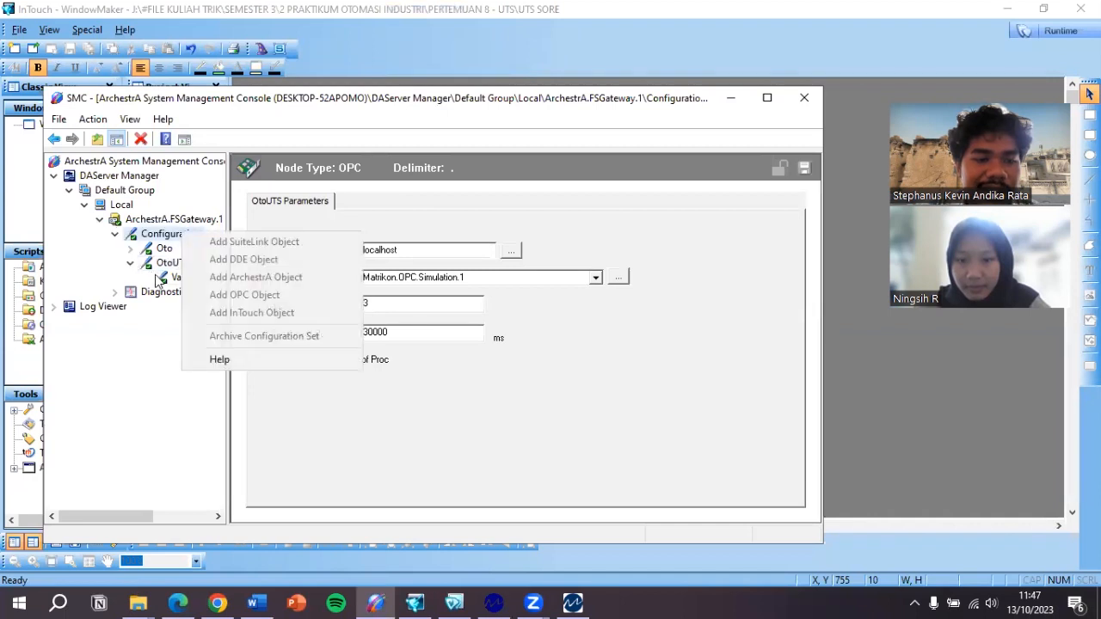
click(172, 269)
click(183, 282)
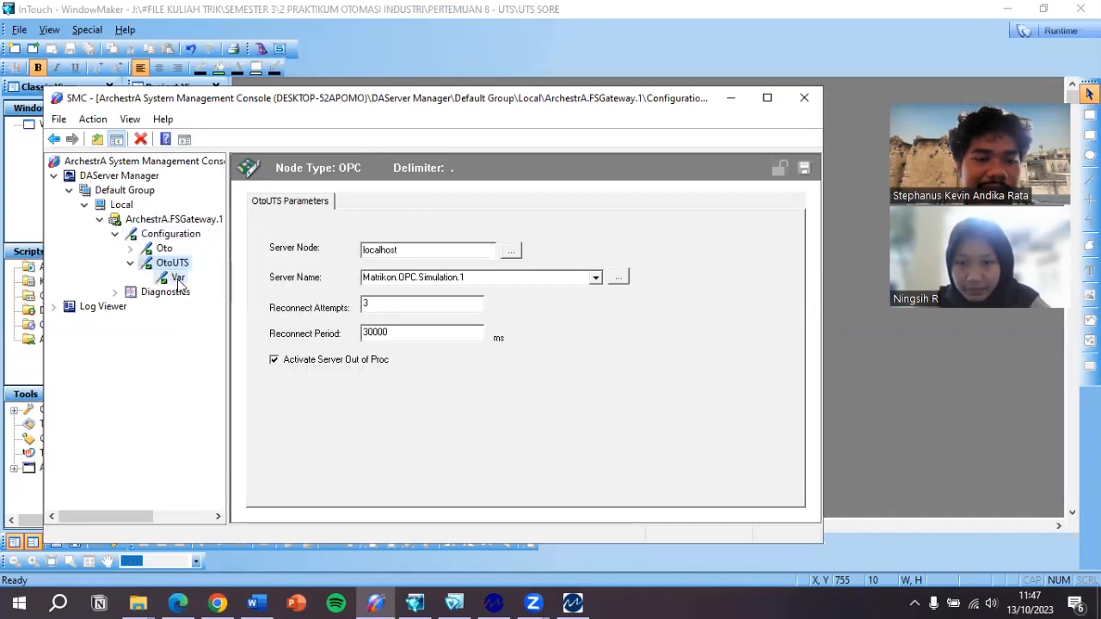
click(177, 278)
right_click(174, 264)
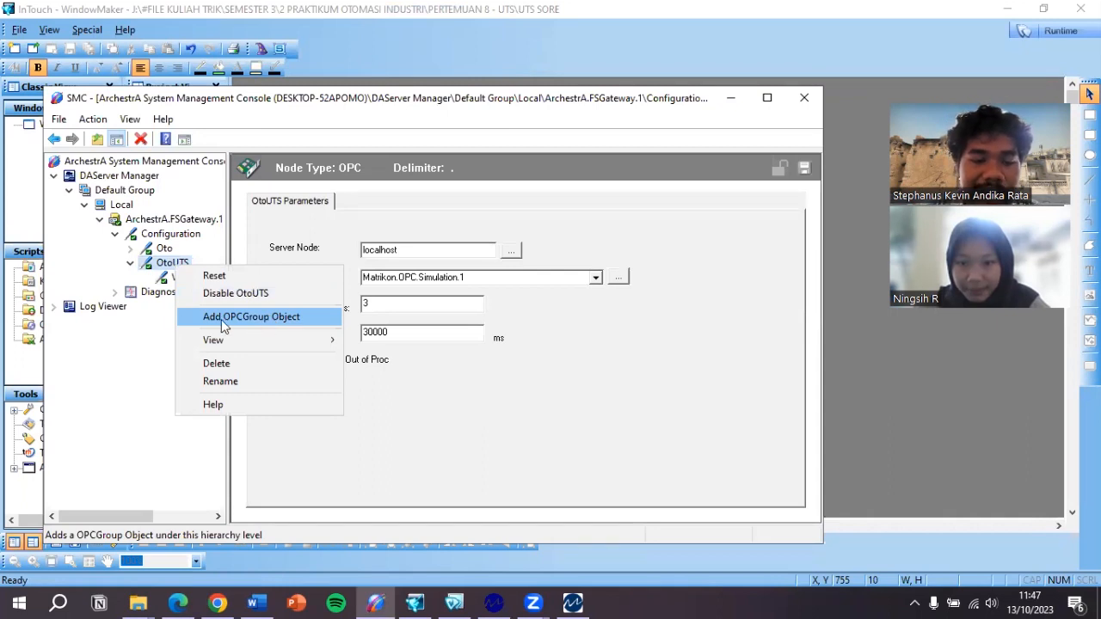
- Browse the Var group's OPC items under the configured alias group OtoIndUTS and close the item browser
click(177, 276)
click(357, 203)
click(275, 202)
click(474, 358)
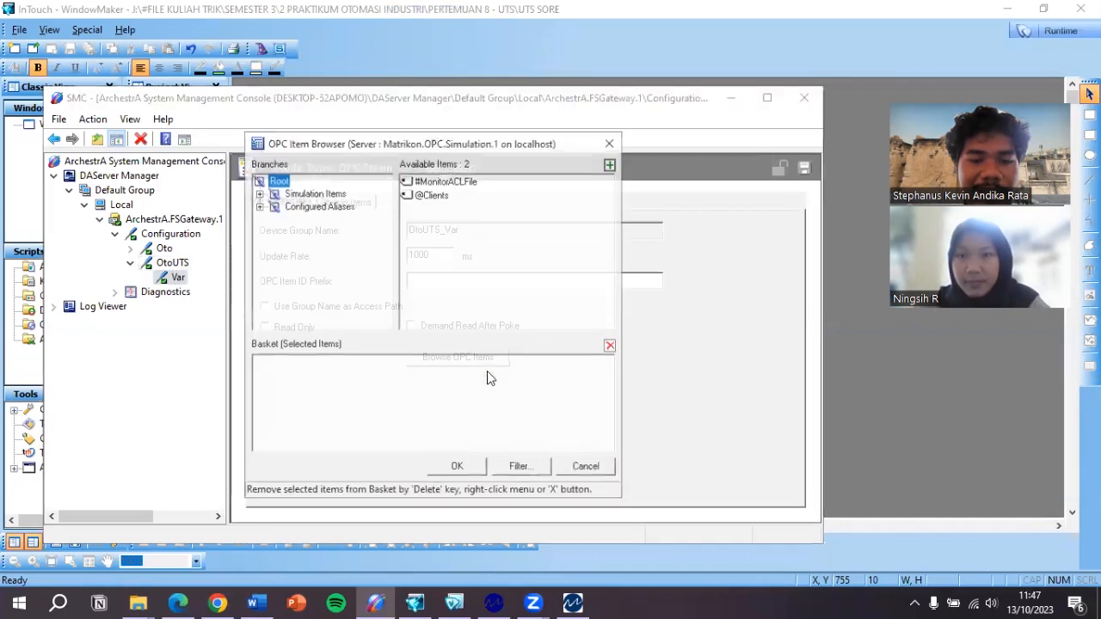
click(259, 207)
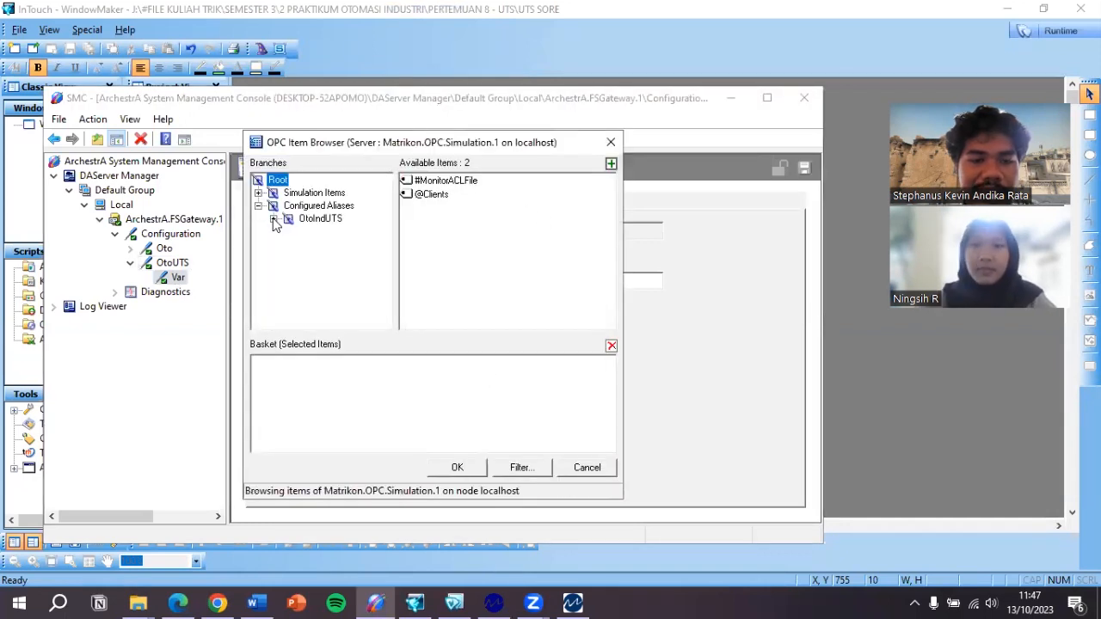
click(320, 218)
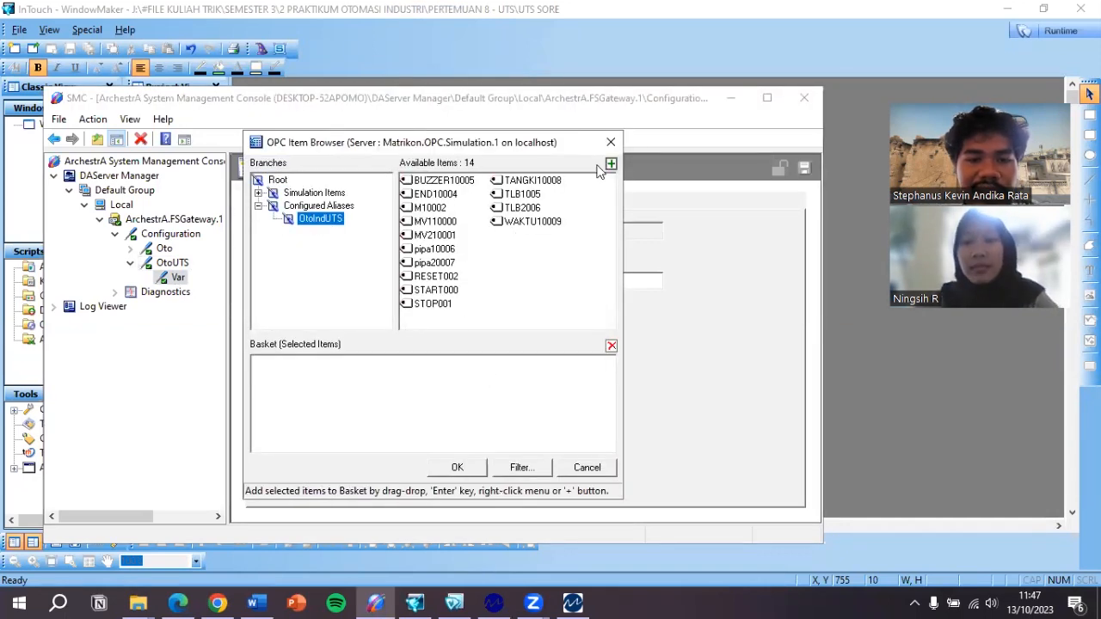
click(611, 164)
click(611, 141)
- Review the Var group's device items, and minimize the System Management Console to return to WindowMaker
click(348, 202)
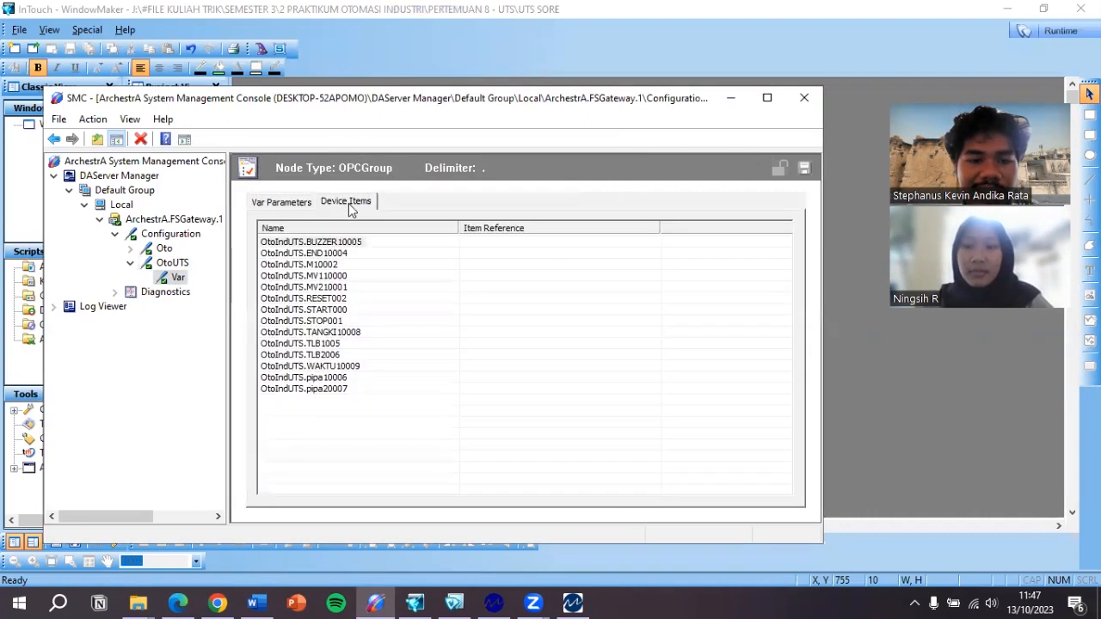
double_click(284, 244)
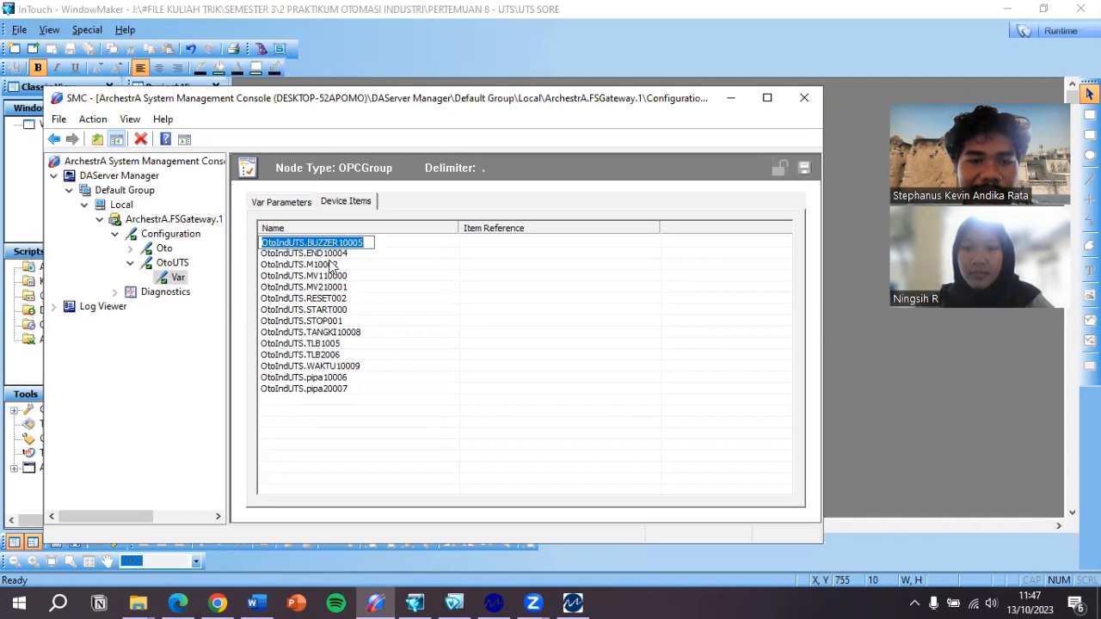
click(319, 412)
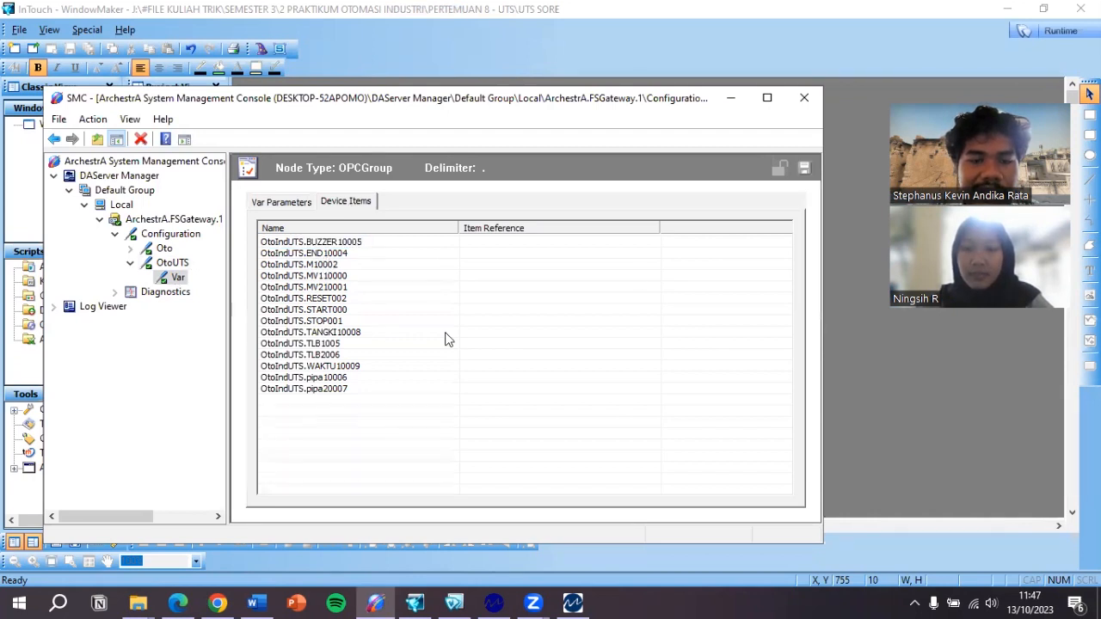
click(732, 99)
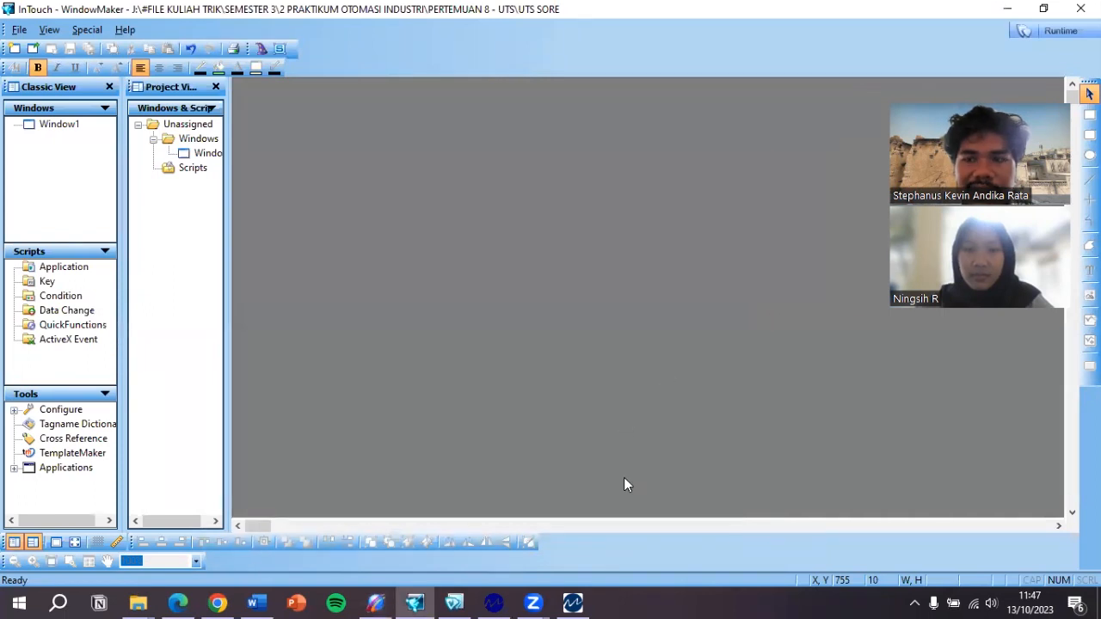
- Toggle the application to runtime and back to development, and open Window1 for editing
click(1034, 33)
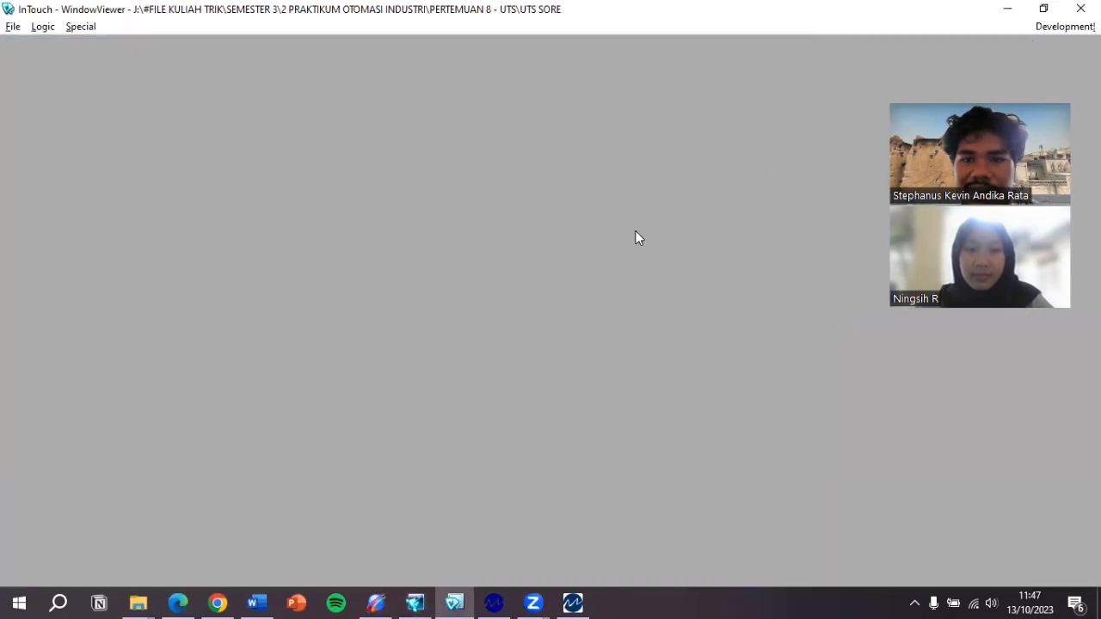
click(1057, 33)
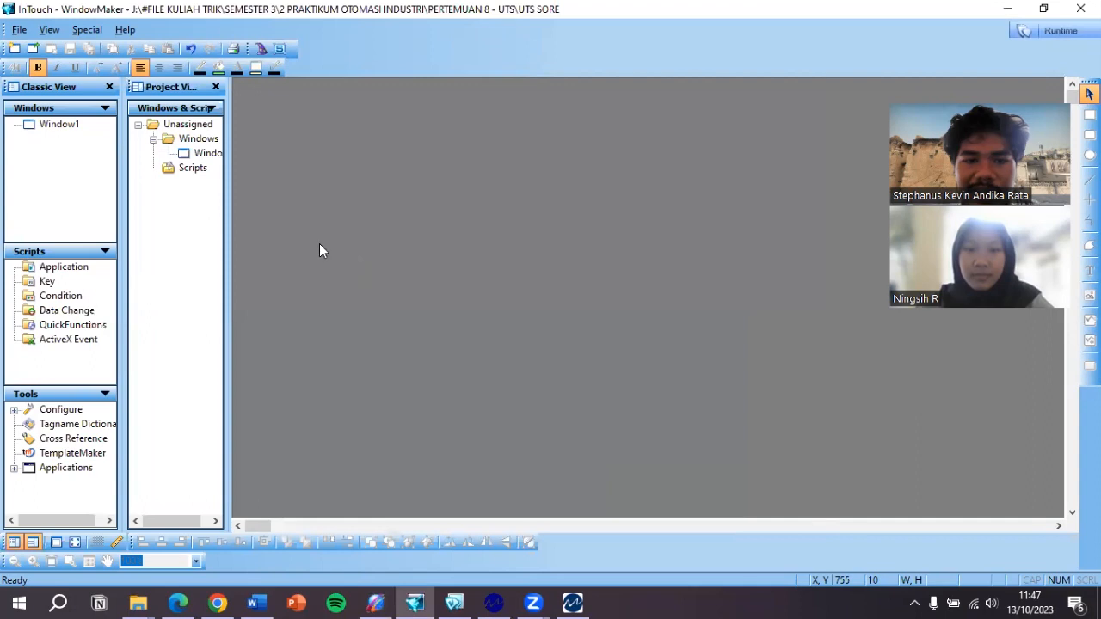
double_click(196, 151)
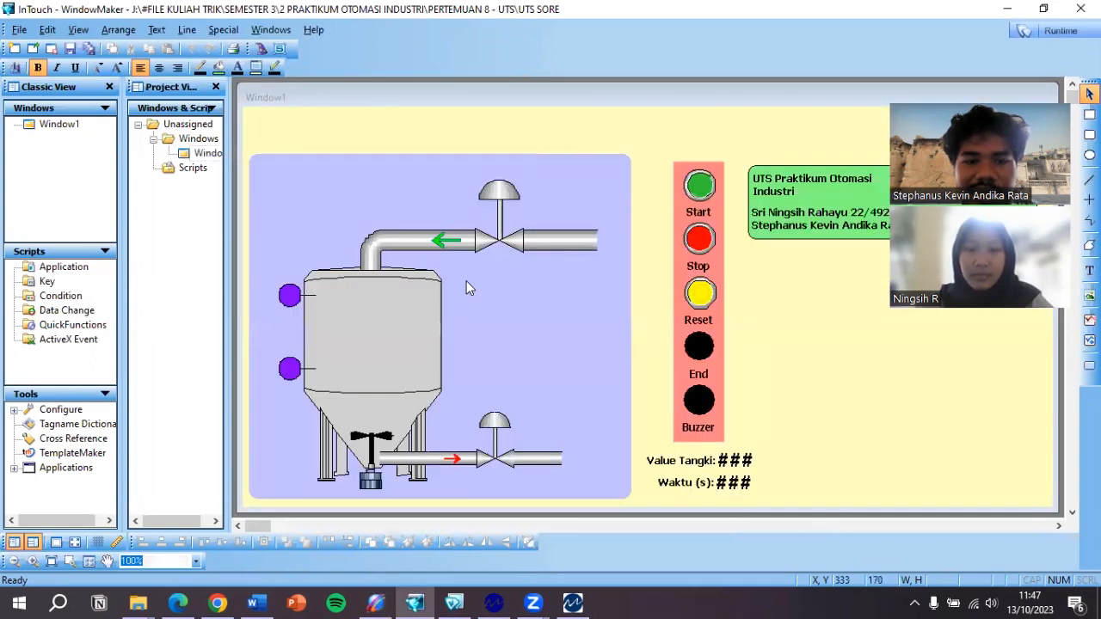
- Inspect the tank symbol's vertical percent fill link and open the tag definition of its tangki expression
double_click(375, 316)
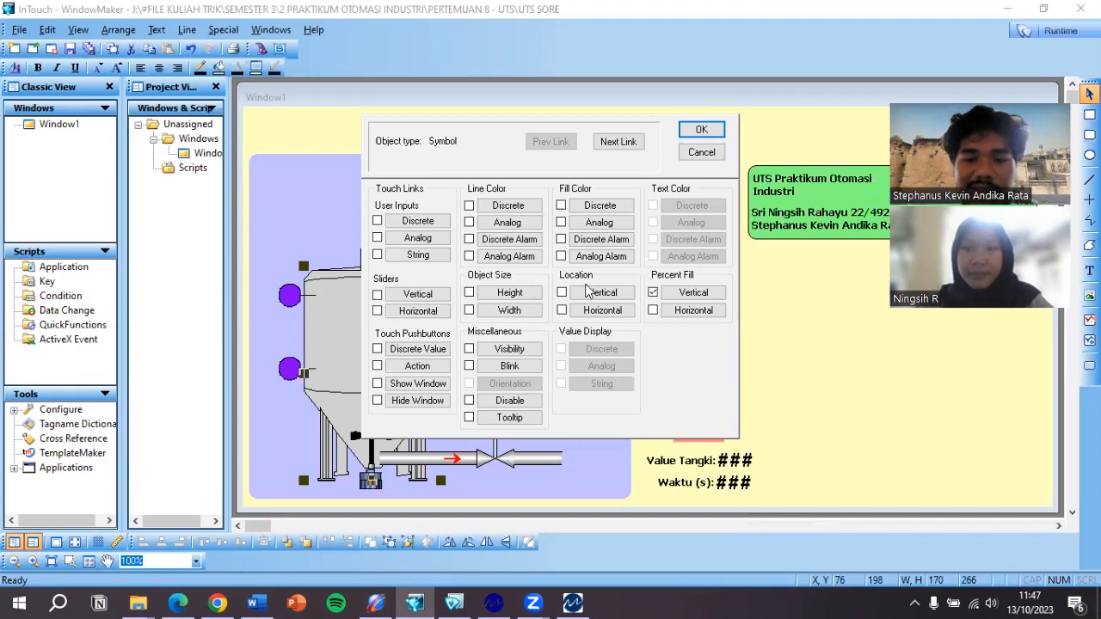
click(685, 294)
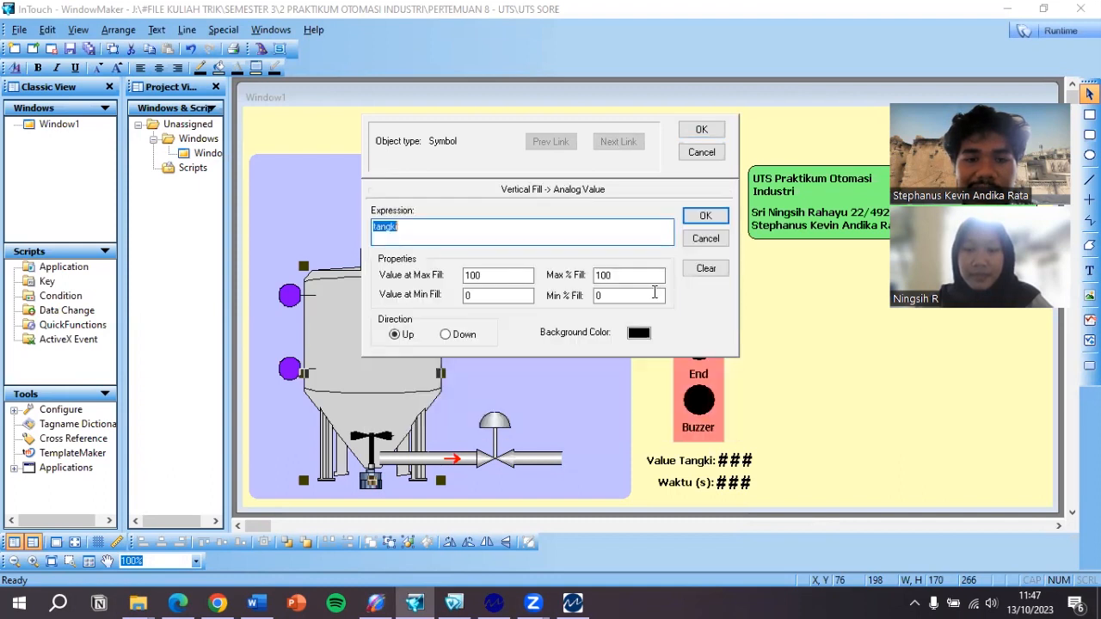
double_click(449, 227)
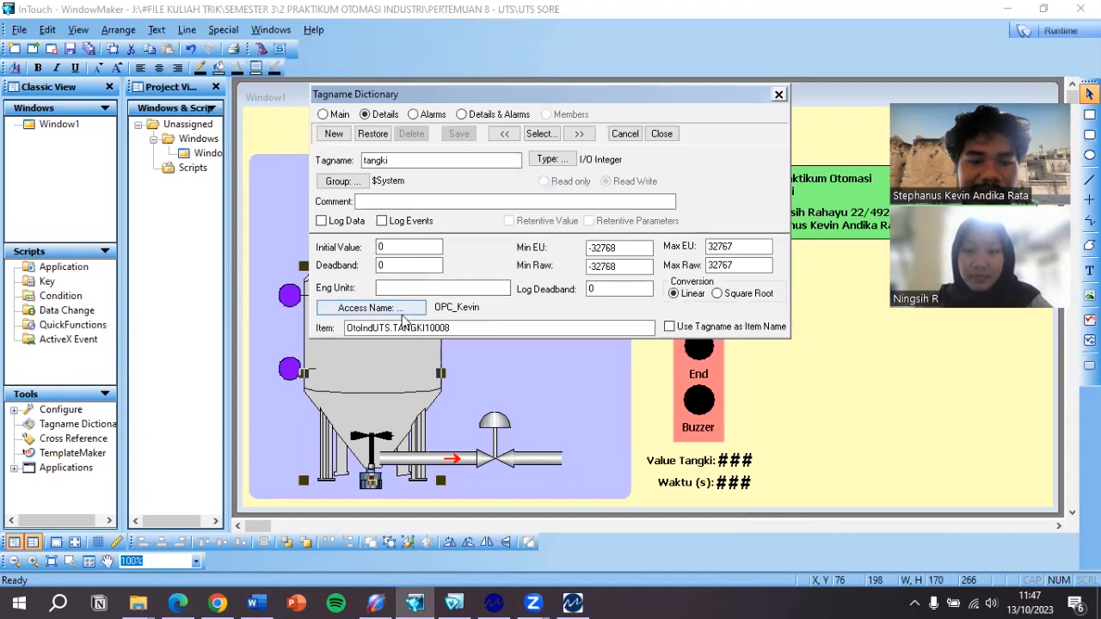
- Examine the node, application and topic names in the settings of the tangki tag's access name
click(401, 309)
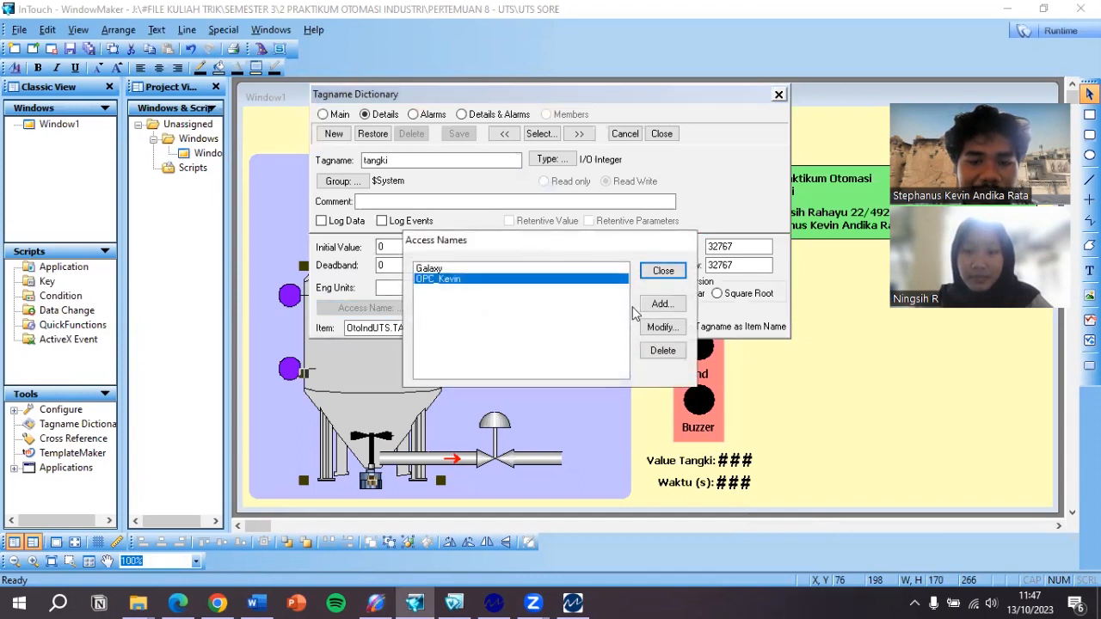
click(660, 328)
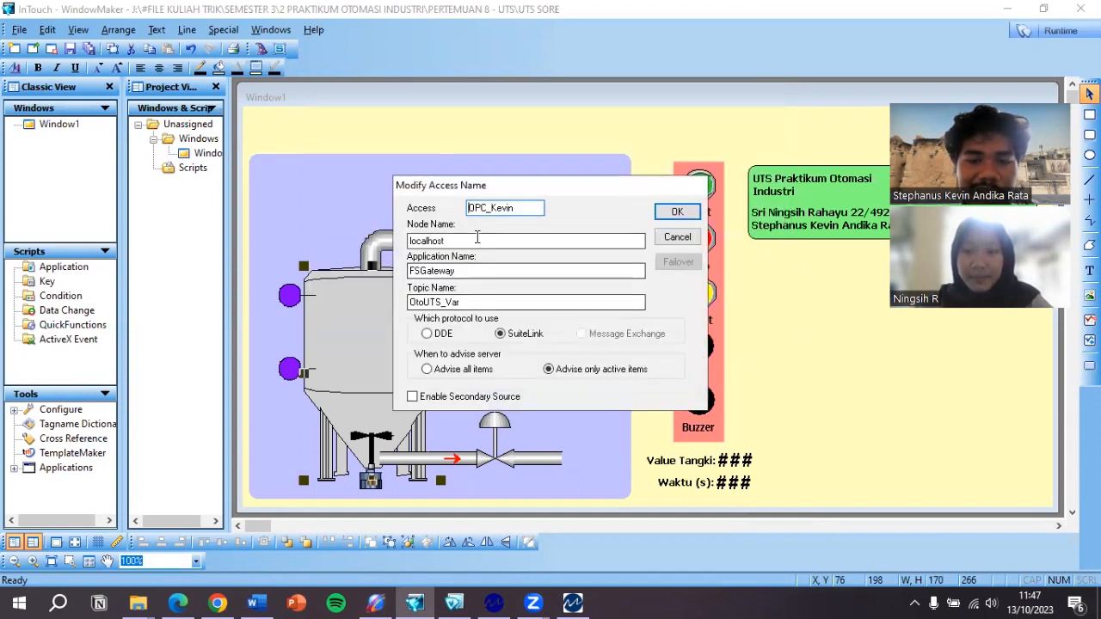
click(463, 242)
click(416, 271)
click(471, 303)
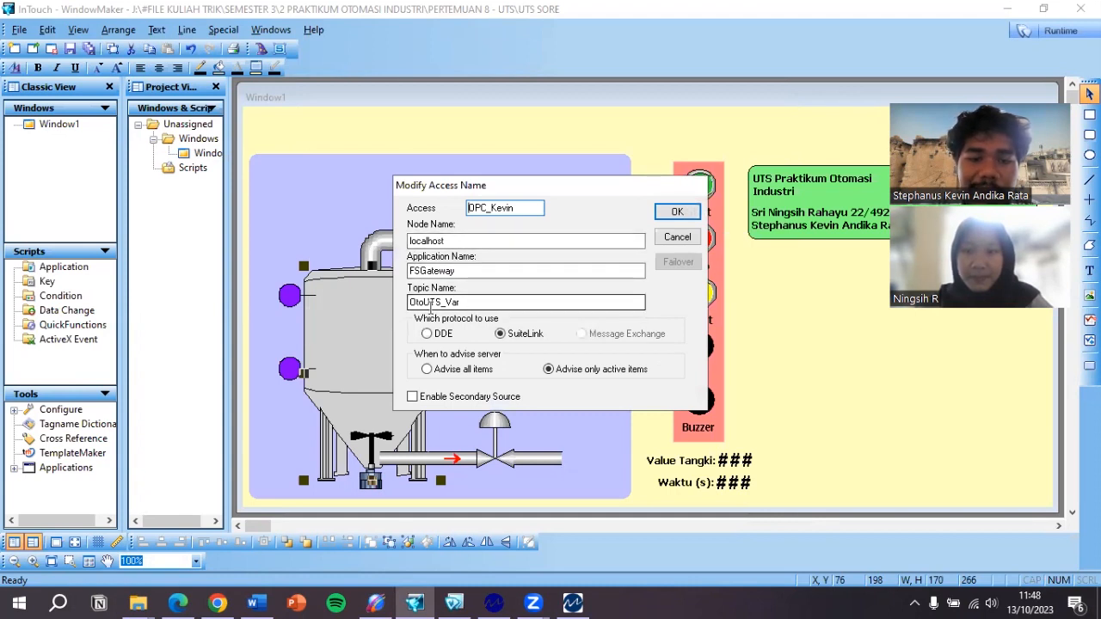
key(shift+Tab)
key(shift+Tab)
key(shift+Tab)
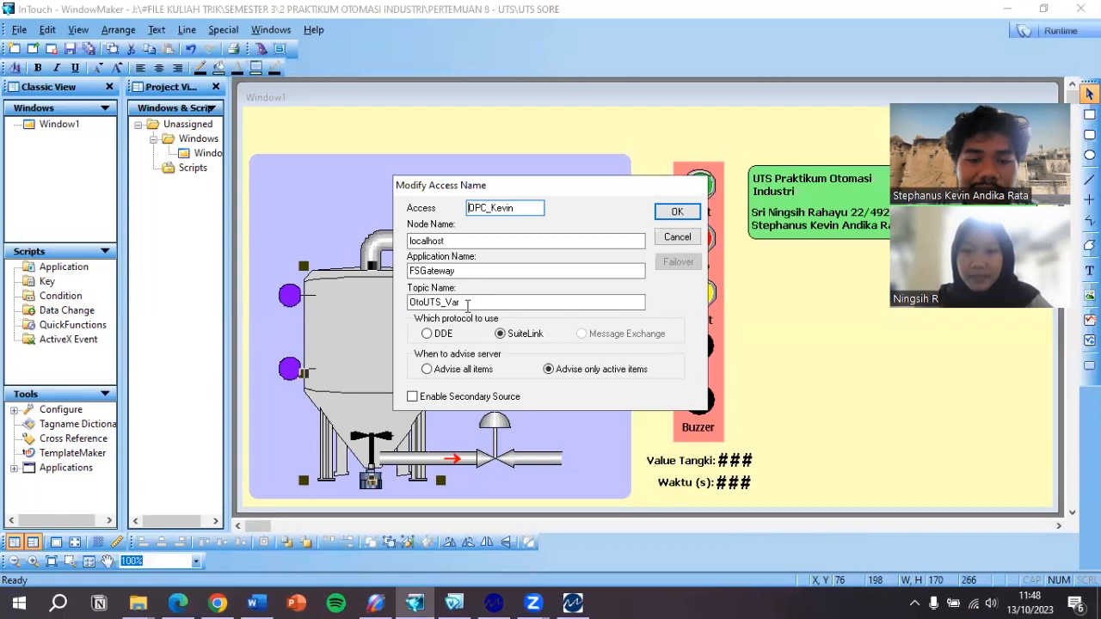
- Compare the access name's topic with the Var group's device group name in the System Management Console, and close the access name dialogs
key(alt+Tab)
key(Tab)
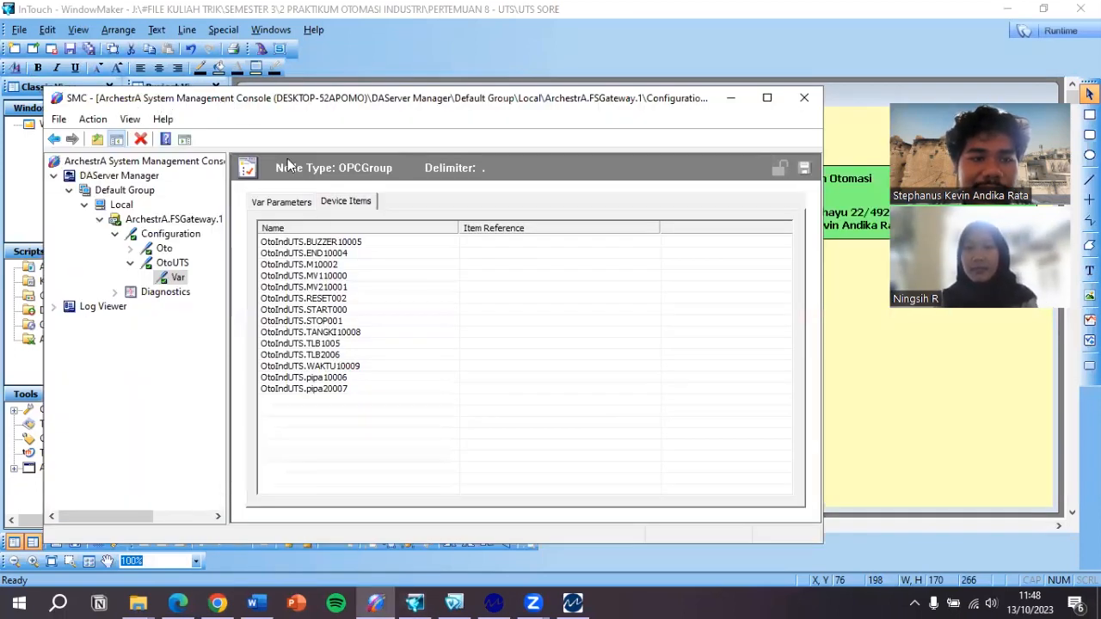
click(292, 202)
drag(487, 228, 406, 229)
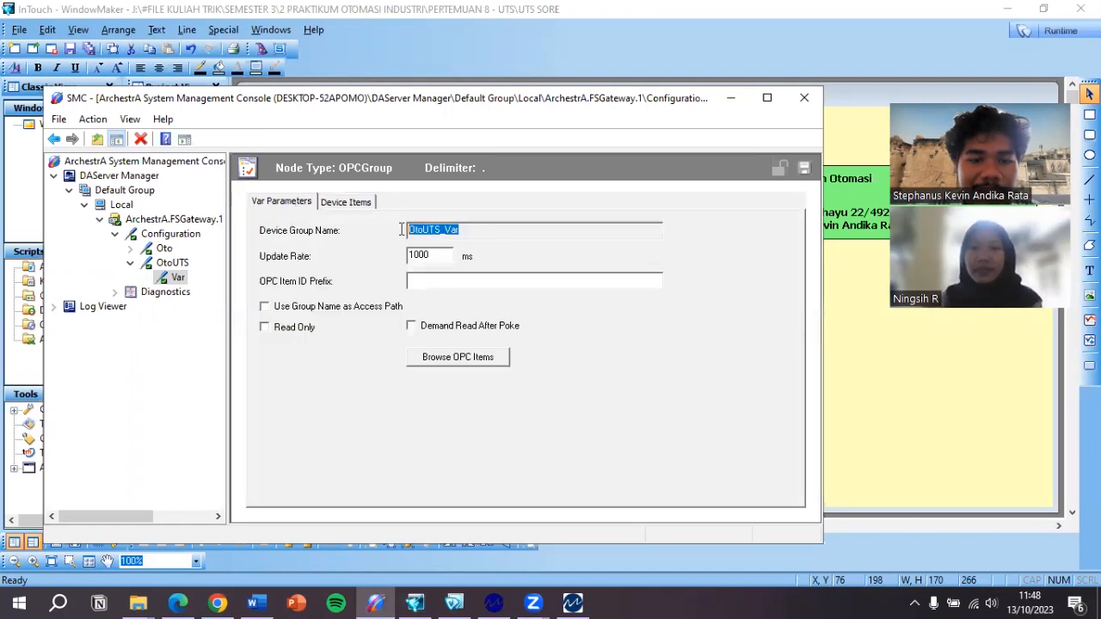
click(835, 289)
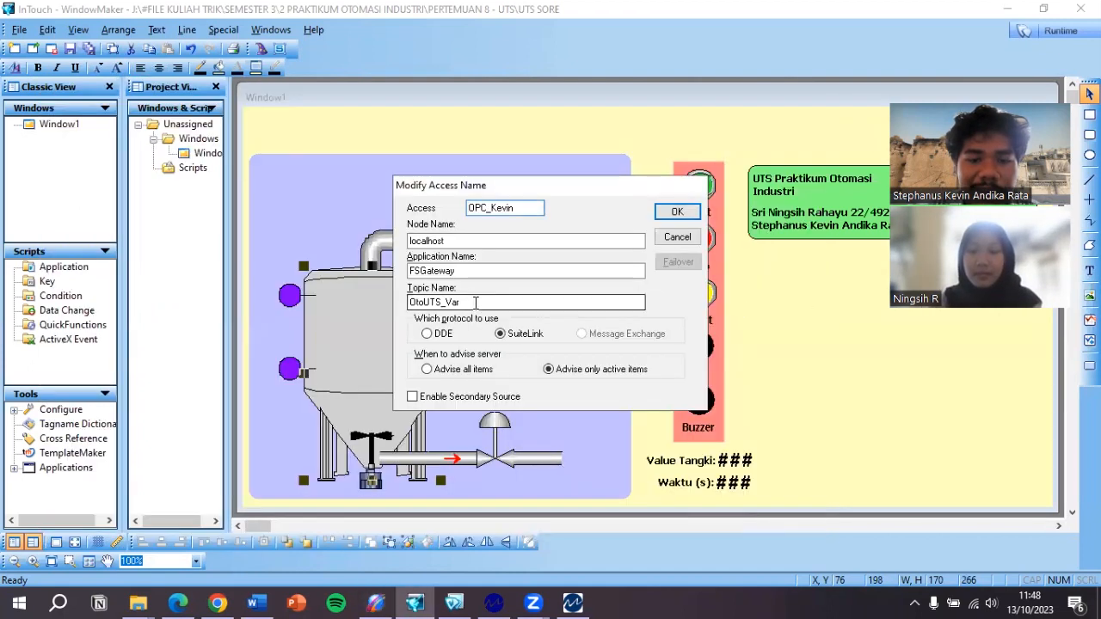
click(675, 213)
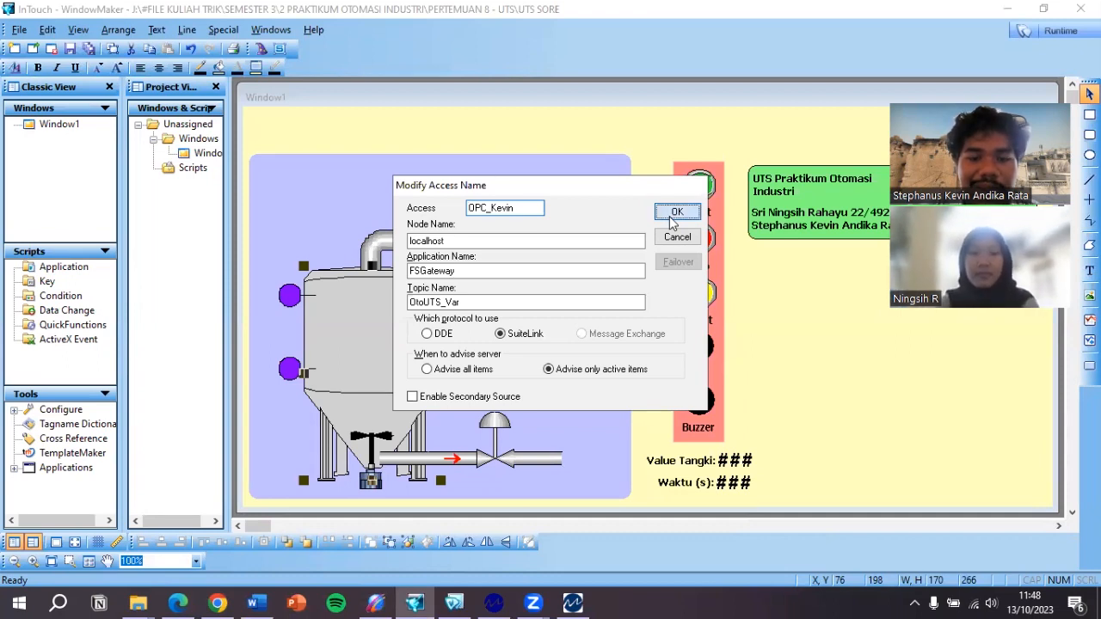
click(662, 269)
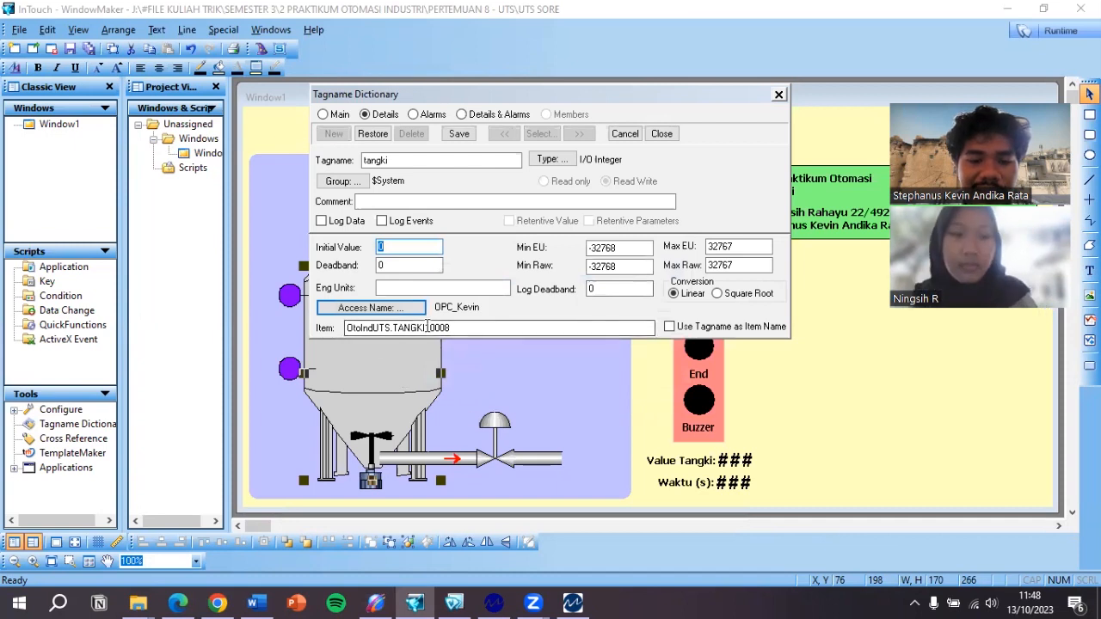
- Compare the tangki tag's item with the TANGKI10008 alias in the MatrikonOPC Server, and close the tag and fill link dialogs
click(572, 601)
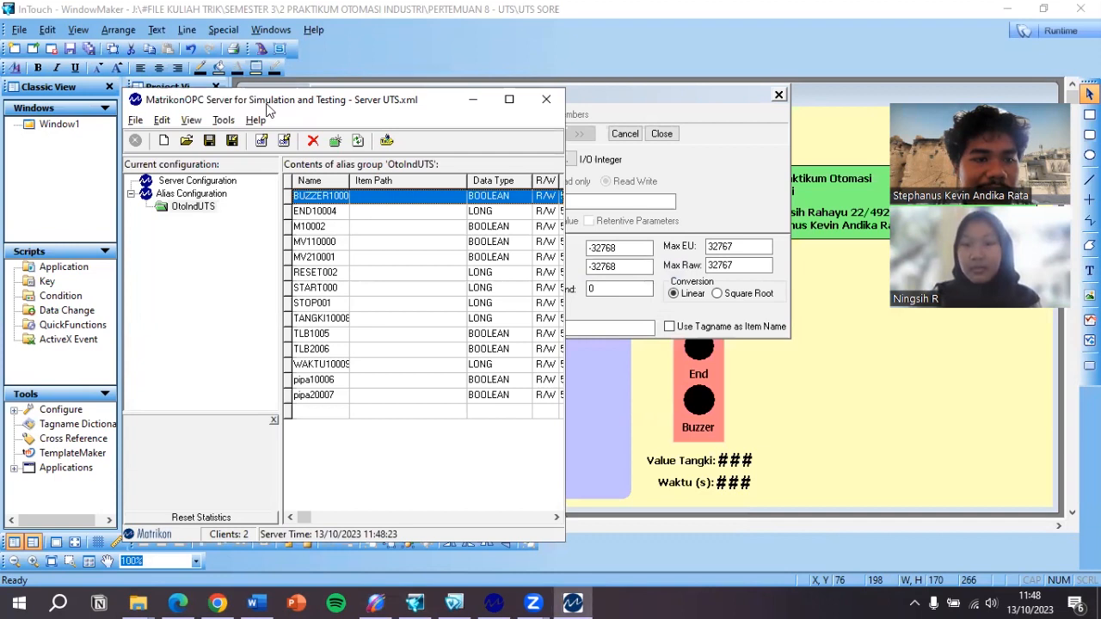
drag(270, 108, 114, 88)
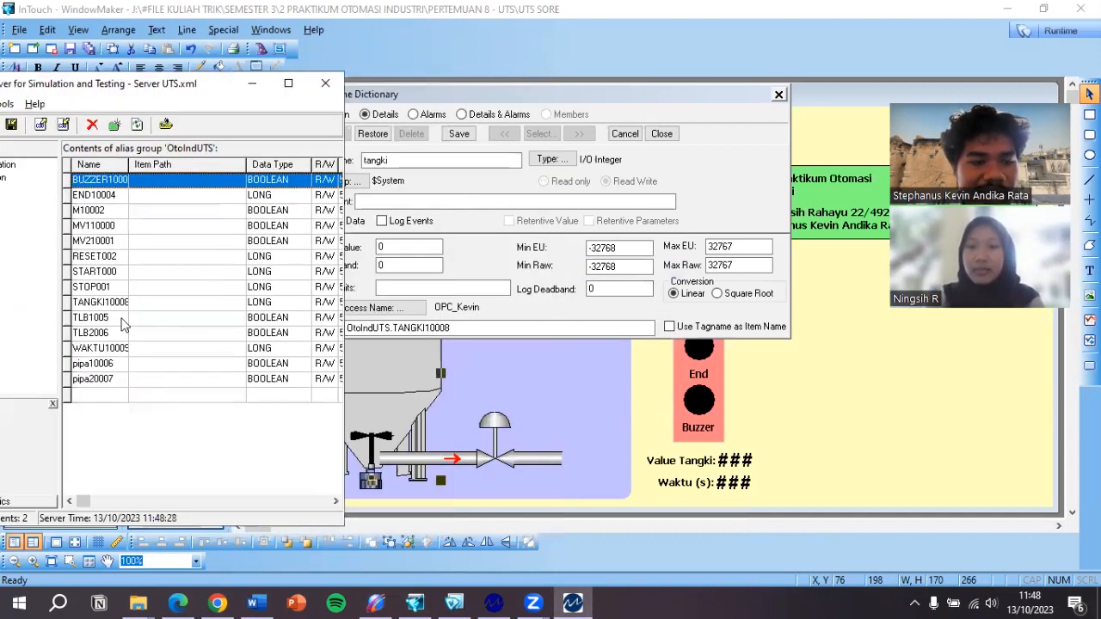
click(252, 83)
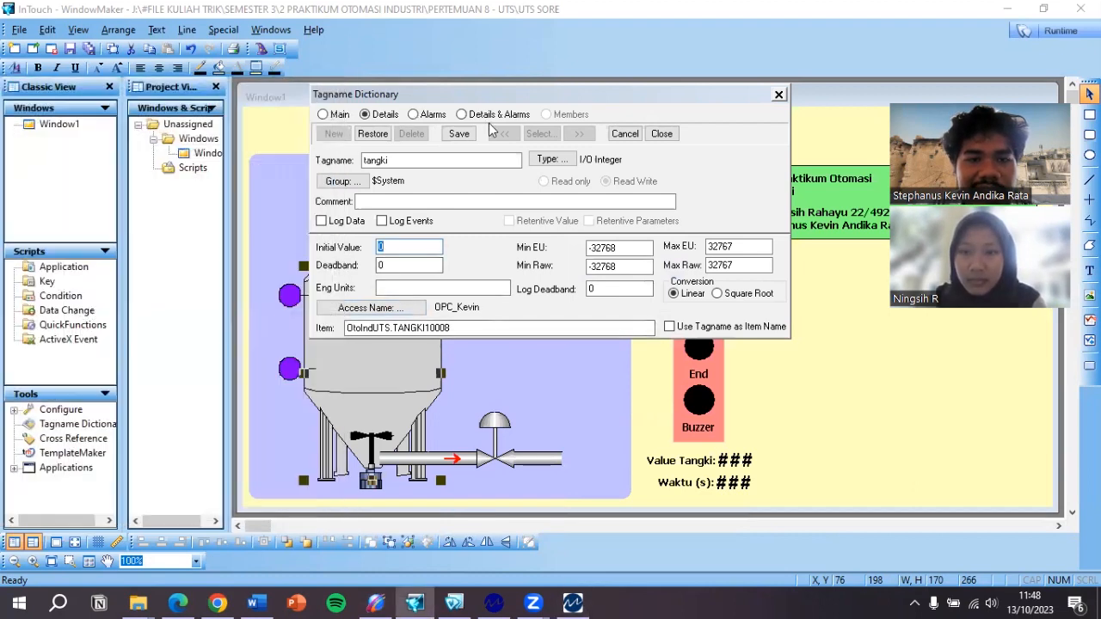
click(662, 134)
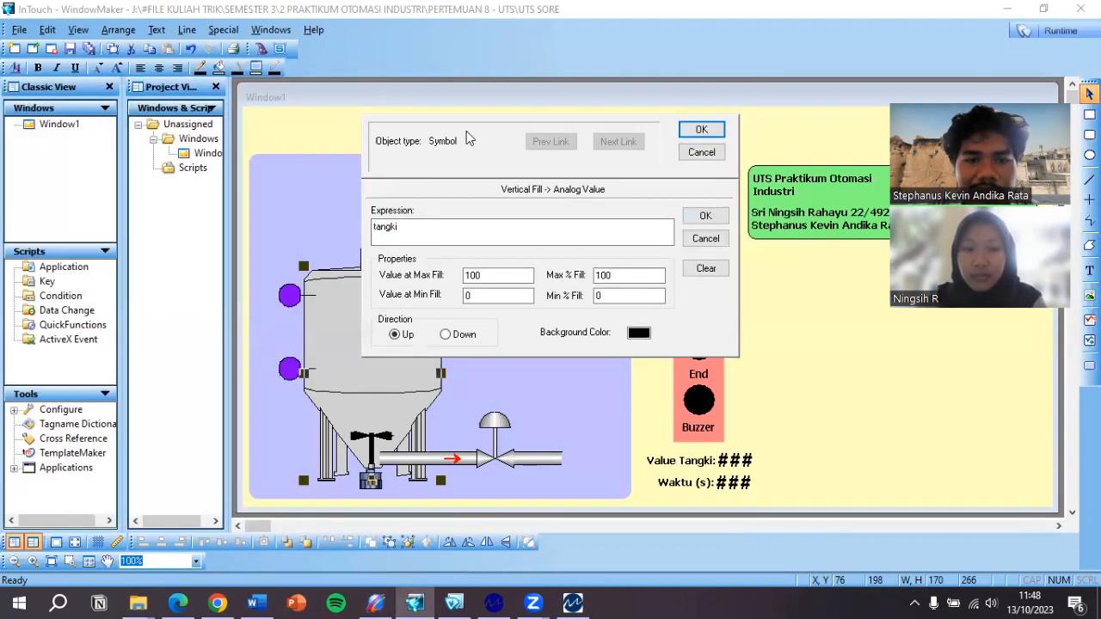
click(701, 132)
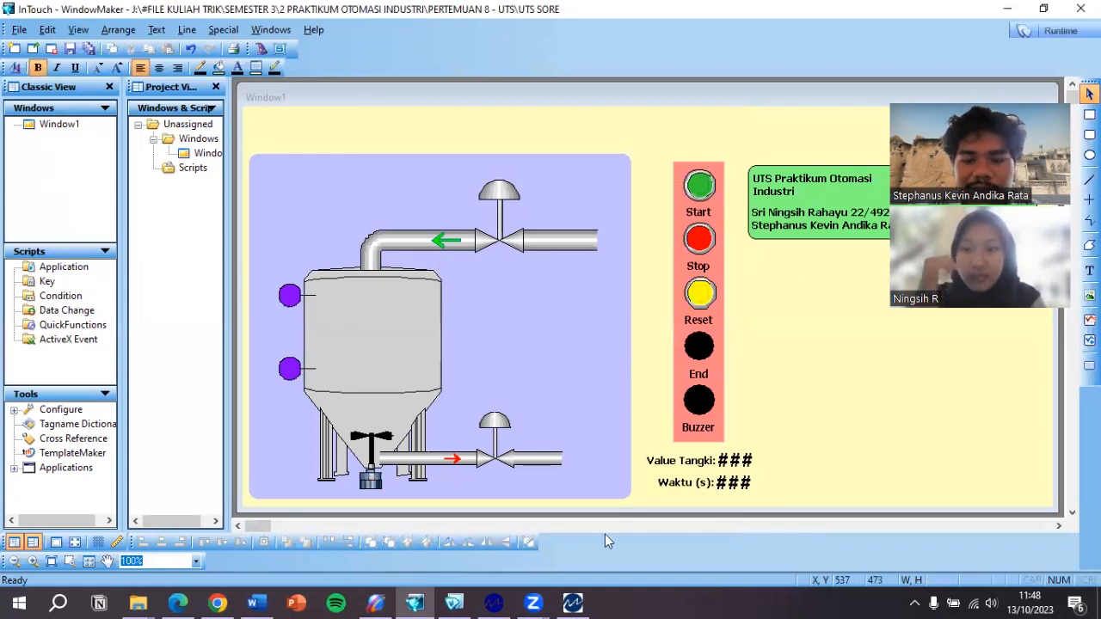
- Switch the application to runtime mode, and bring up MatrikonOPC Explorer maximized with the items of Group0
click(1052, 33)
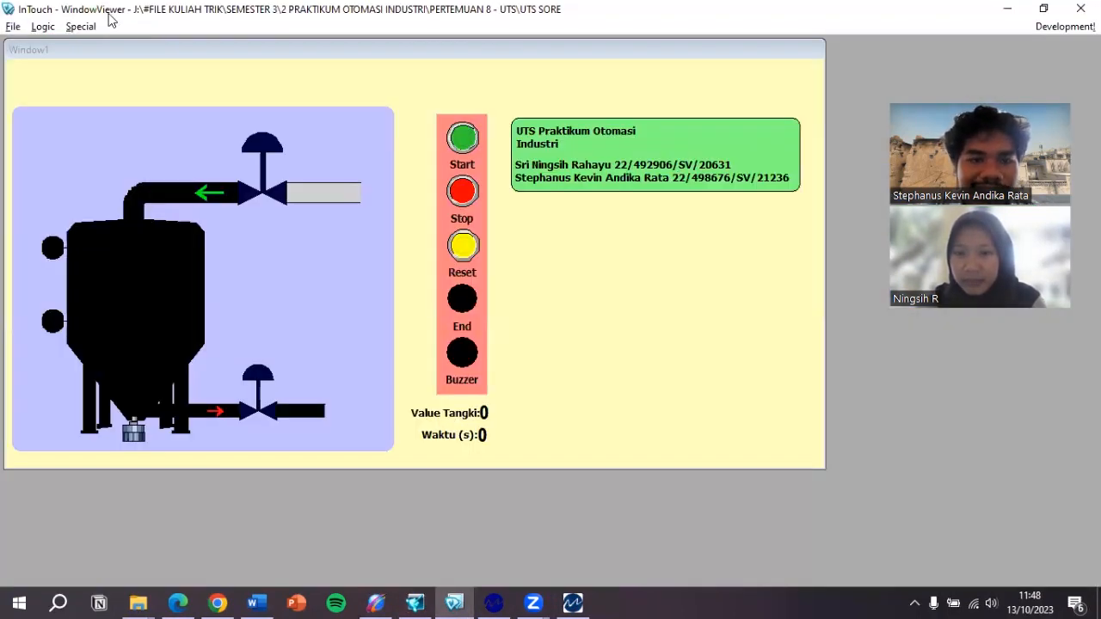
click(572, 603)
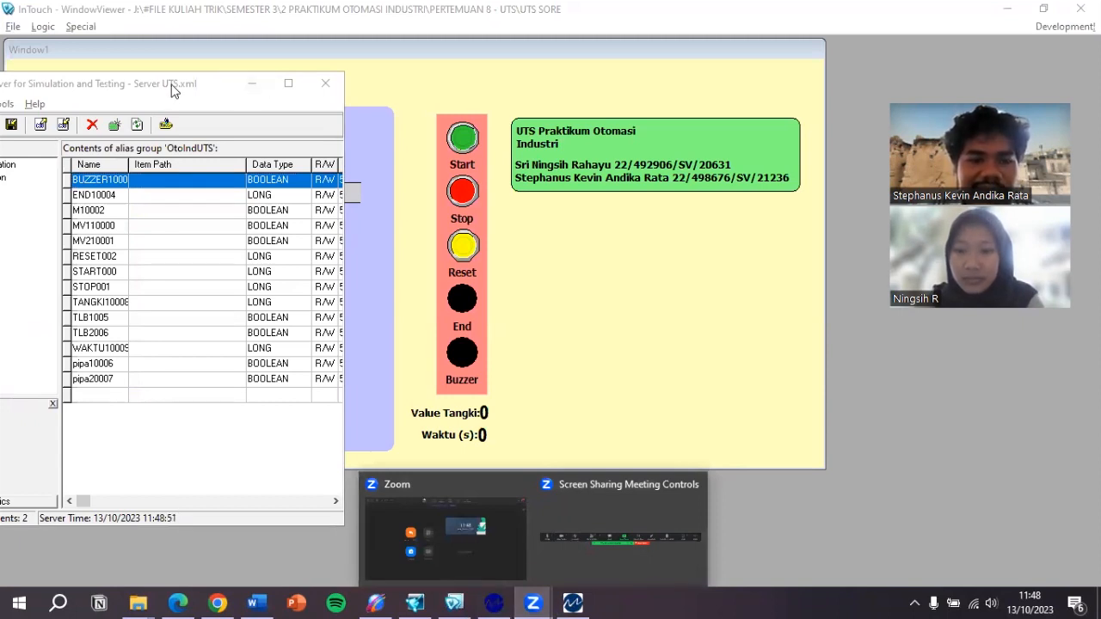
click(505, 602)
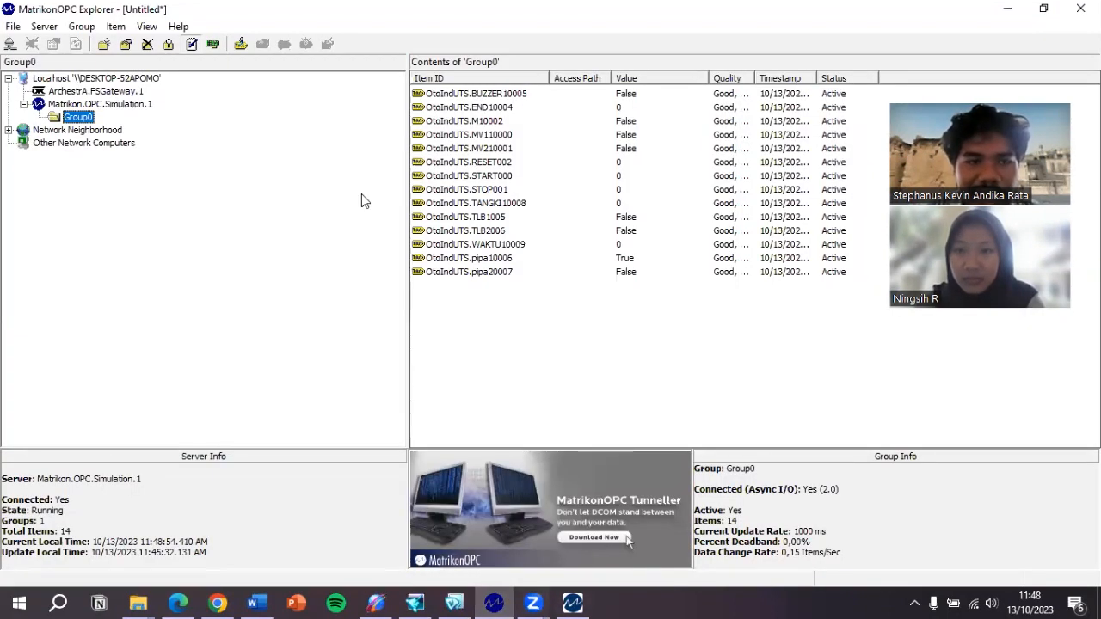
double_click(99, 12)
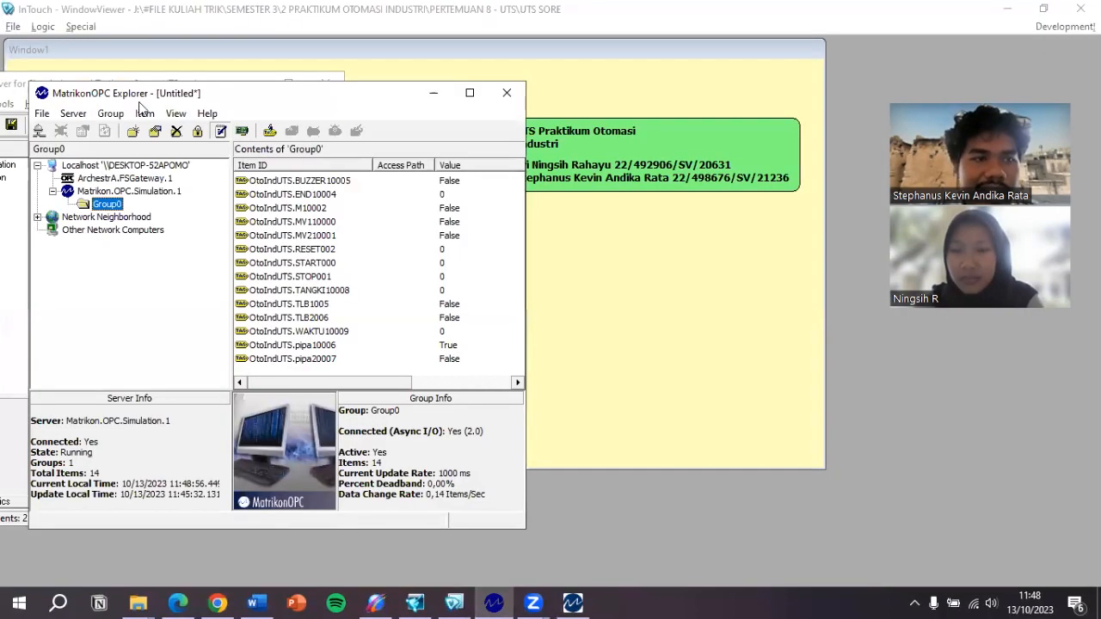
click(470, 93)
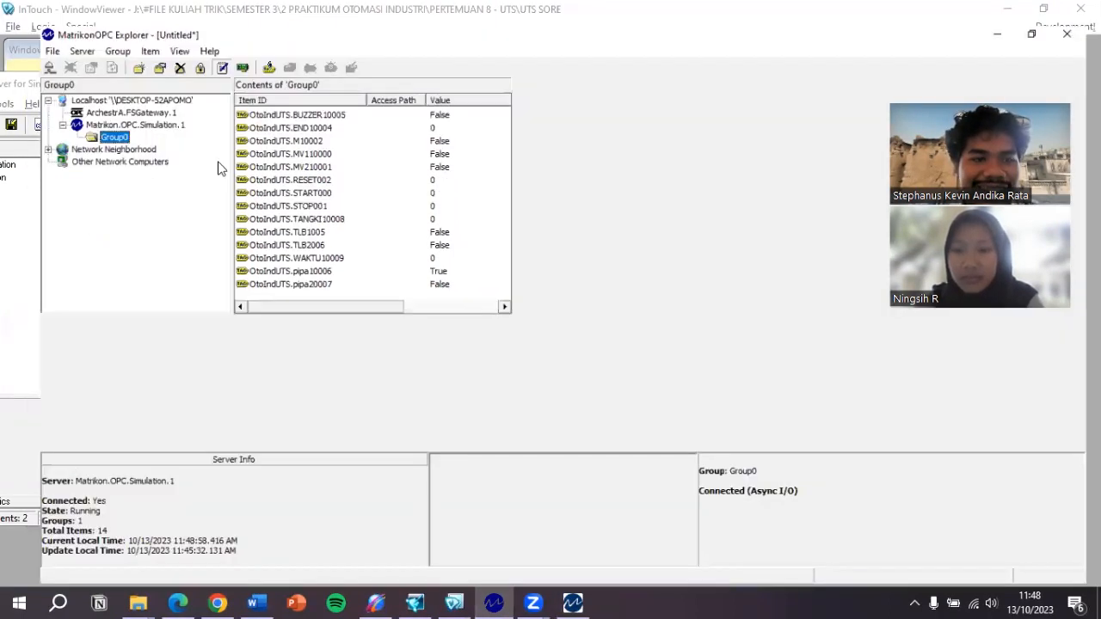
- Examine the OtoIndUTS alias tags available for adding from the Matrikon.OPC.Simulation.1 server, and close the tag entry window without adding any
click(116, 106)
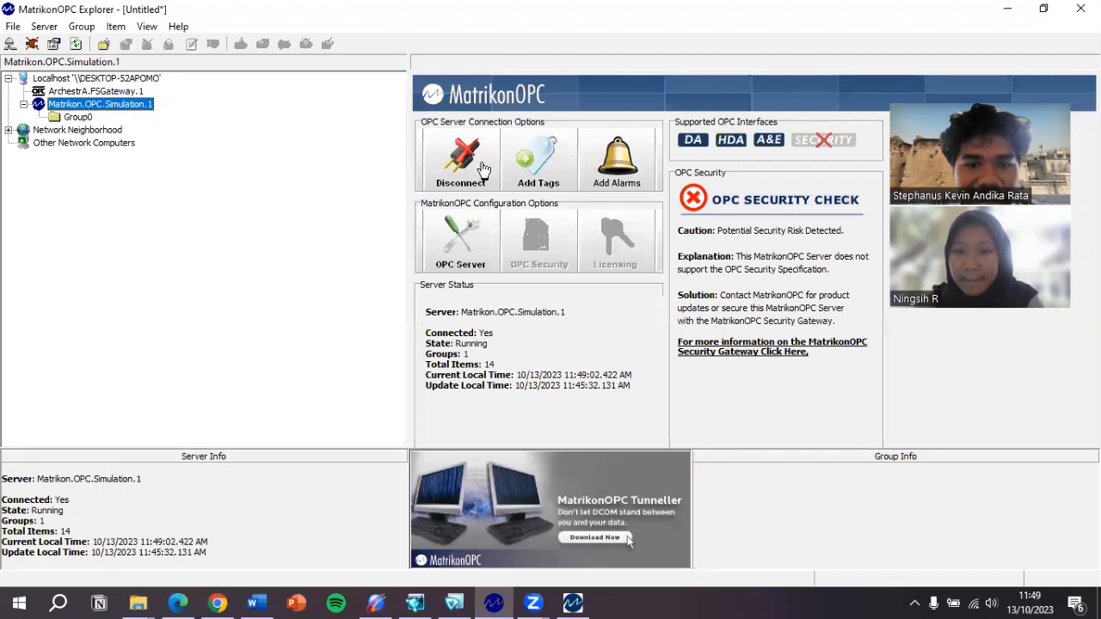
click(548, 183)
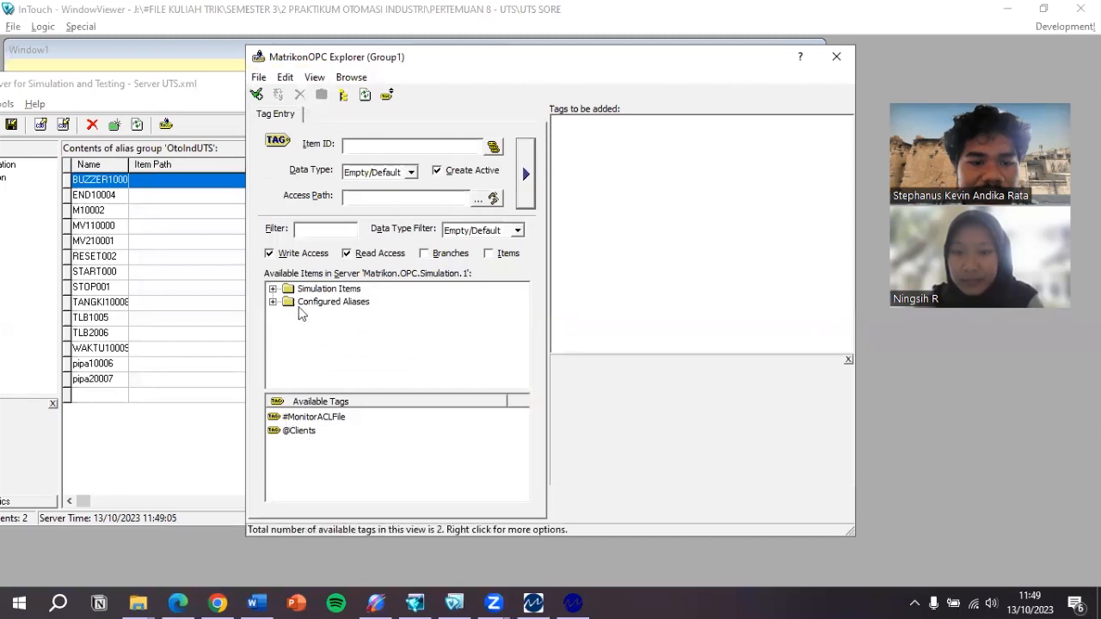
double_click(331, 301)
click(334, 315)
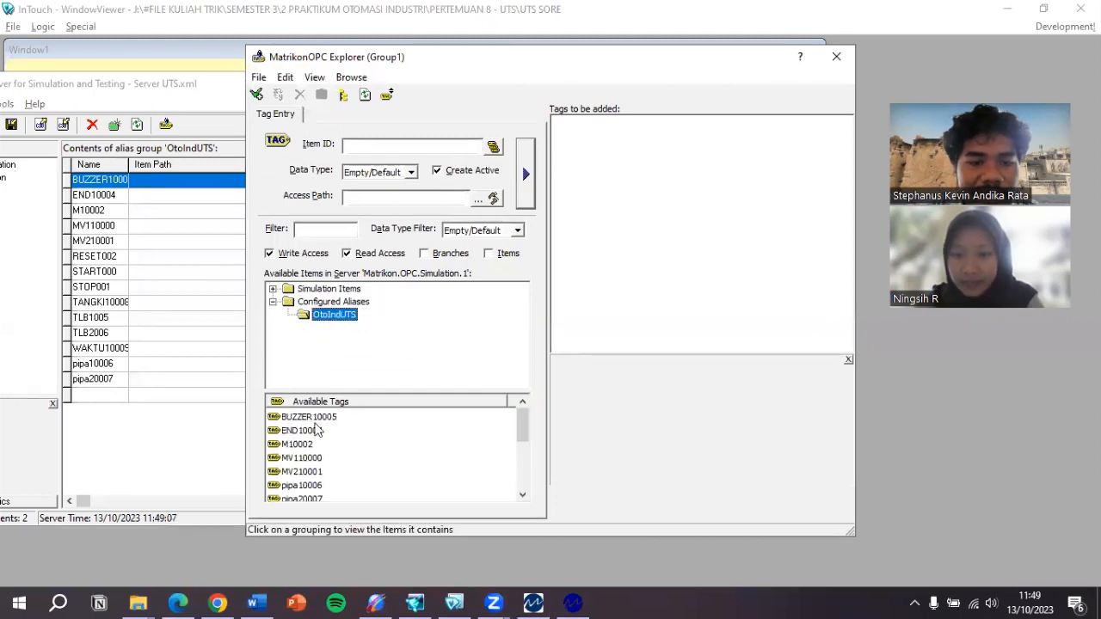
click(836, 56)
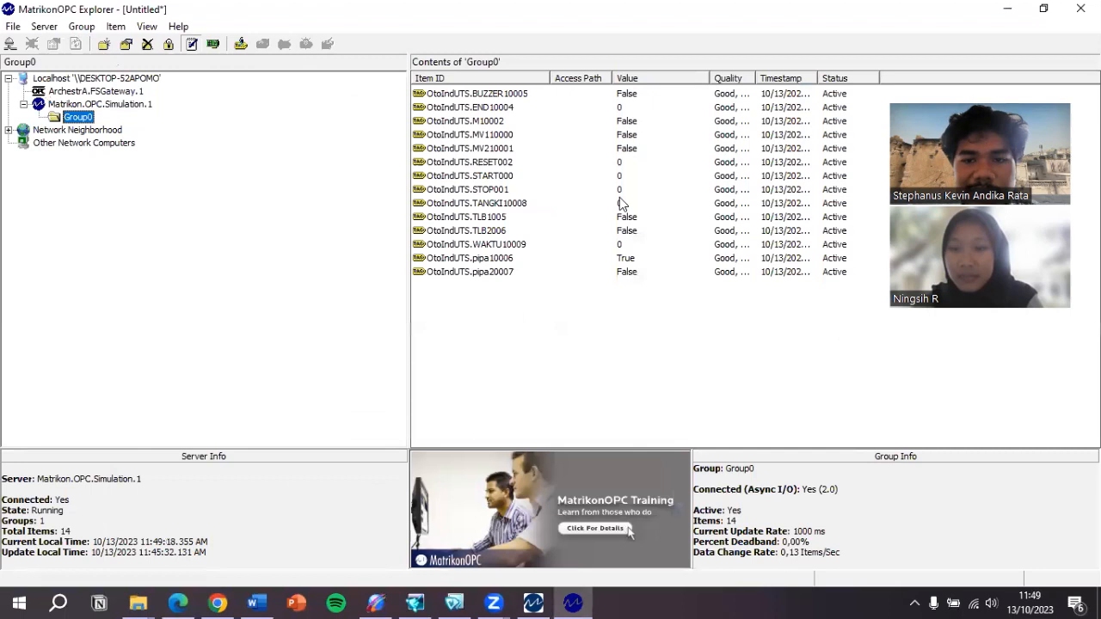
- Restore MatrikonOPC Explorer to a smaller window and place it beside the tank and control buttons of the WindowViewer HMI
key(alt+Tab)
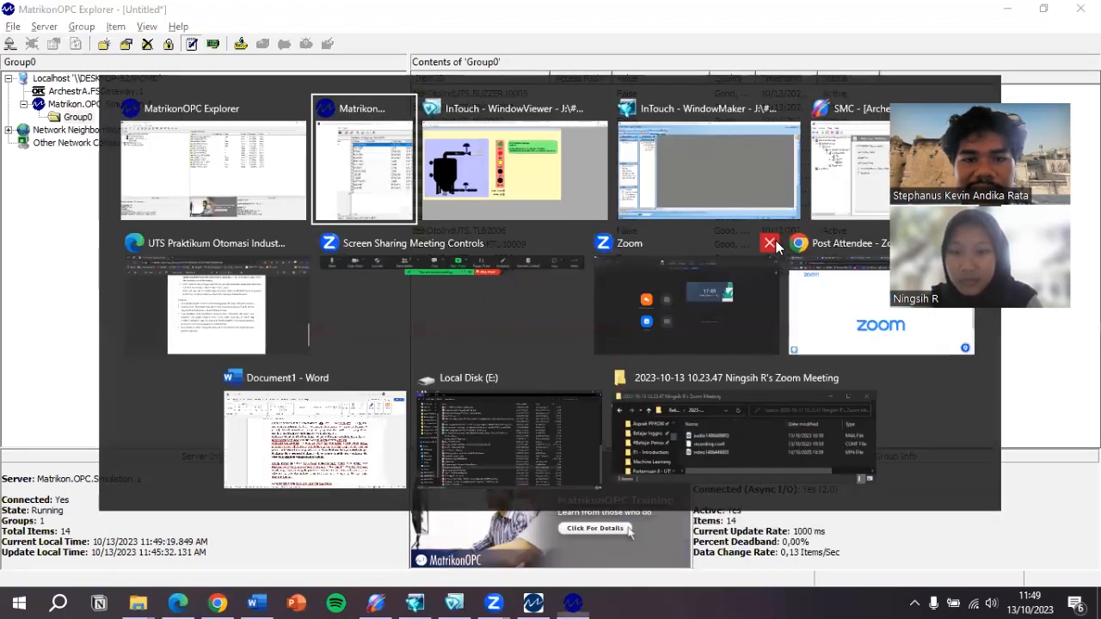
key(alt+Tab)
key(alt+Tab)
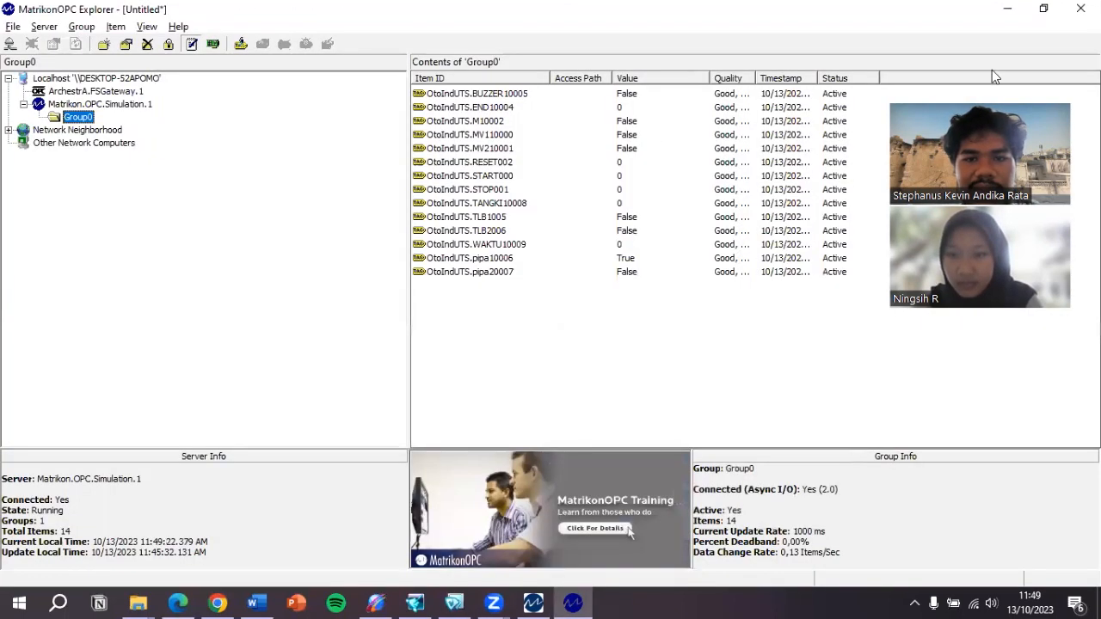
double_click(125, 12)
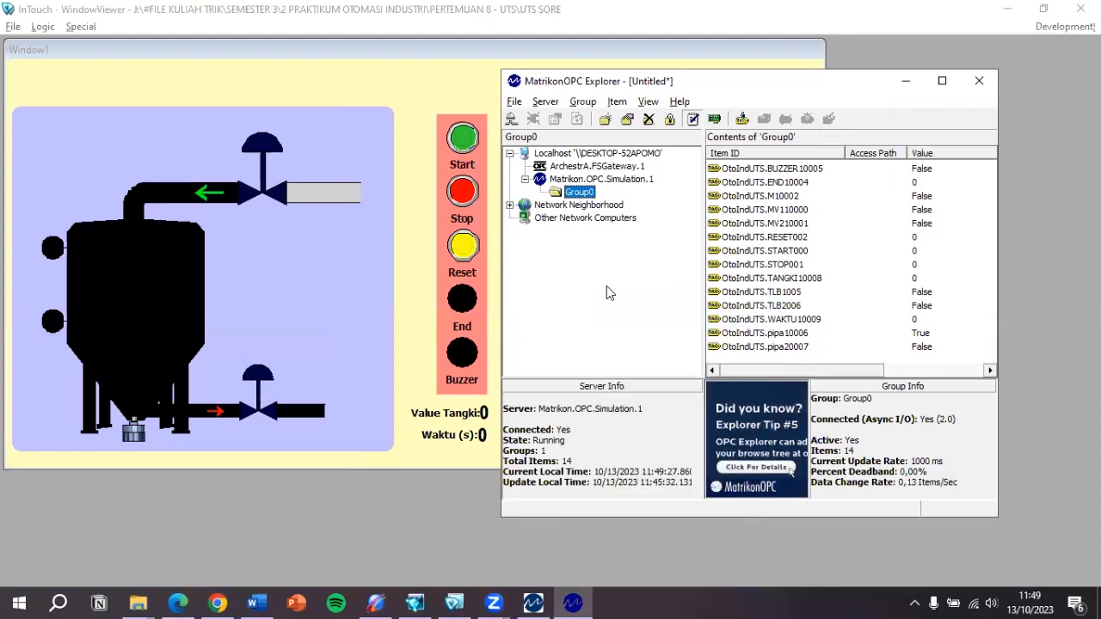
drag(789, 95, 802, 77)
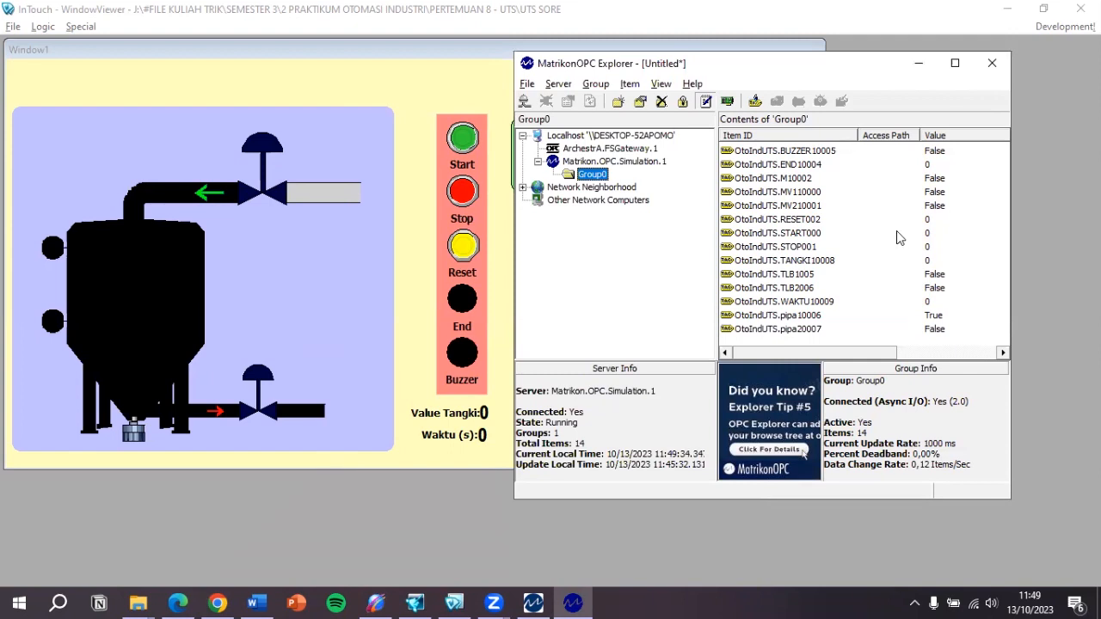
- Start the tank process by writing 1 to OtoIndUTS.START000, and shift the explorer window slightly while the process runs
click(929, 233)
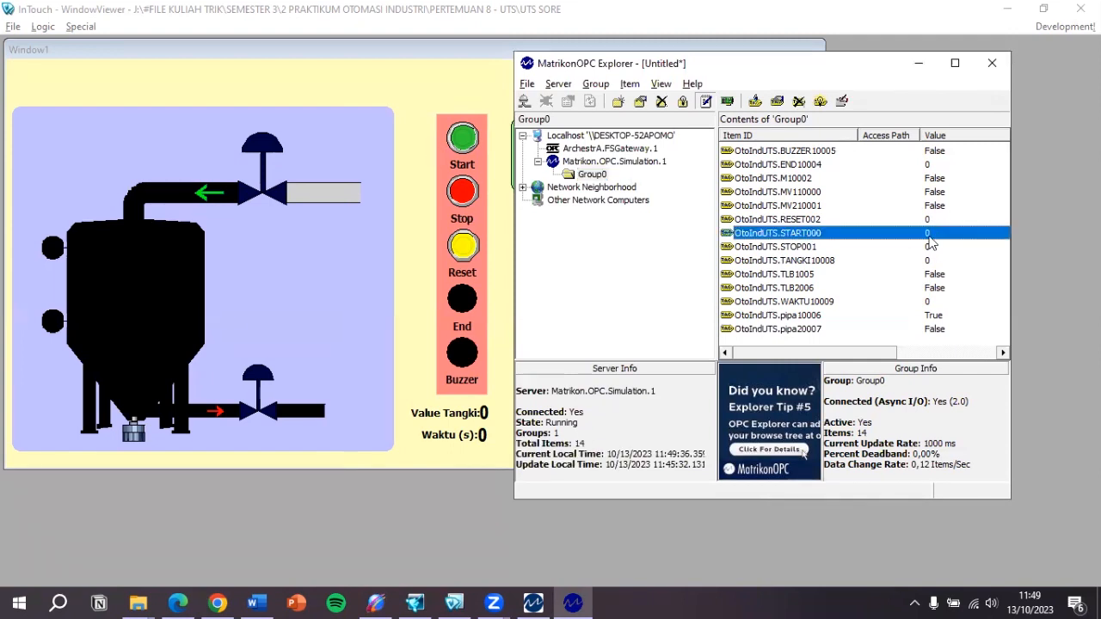
double_click(929, 235)
text(1)
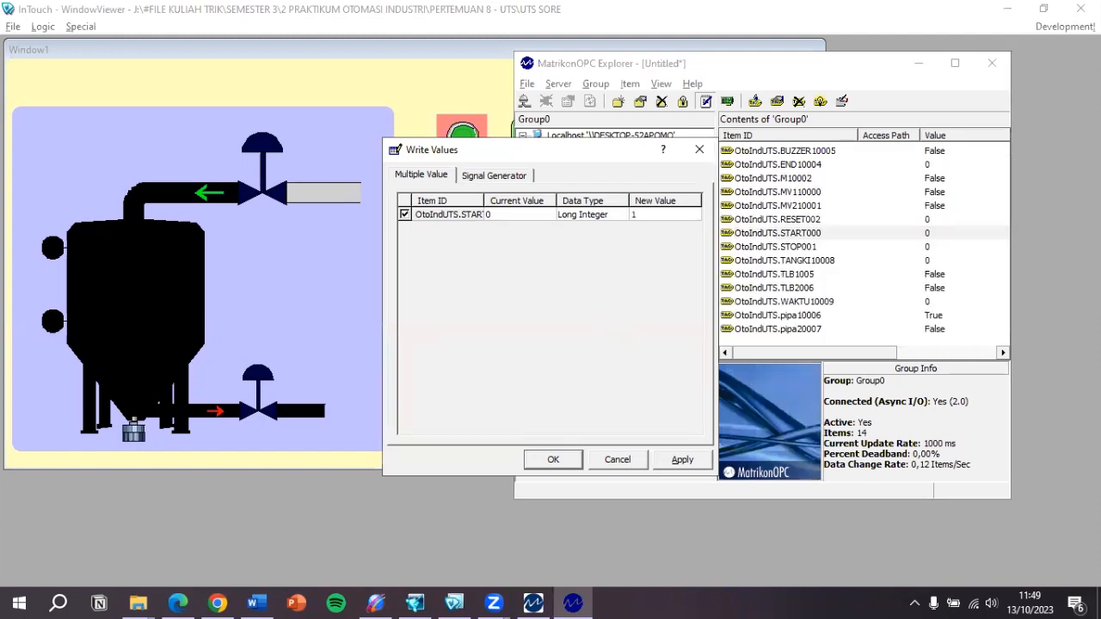
click(555, 459)
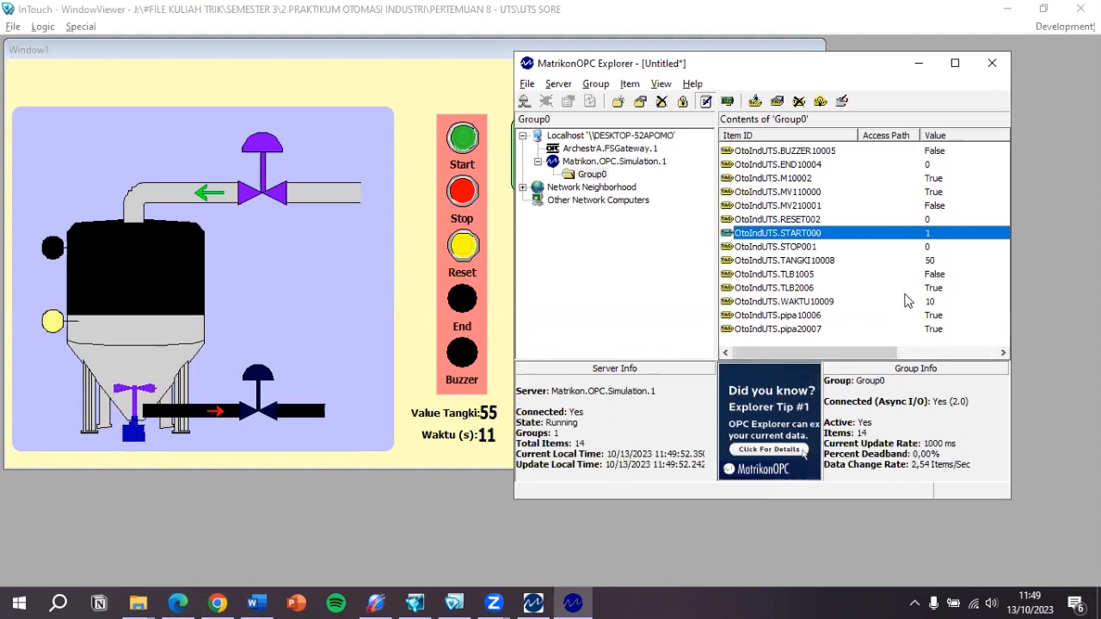
drag(748, 80, 741, 97)
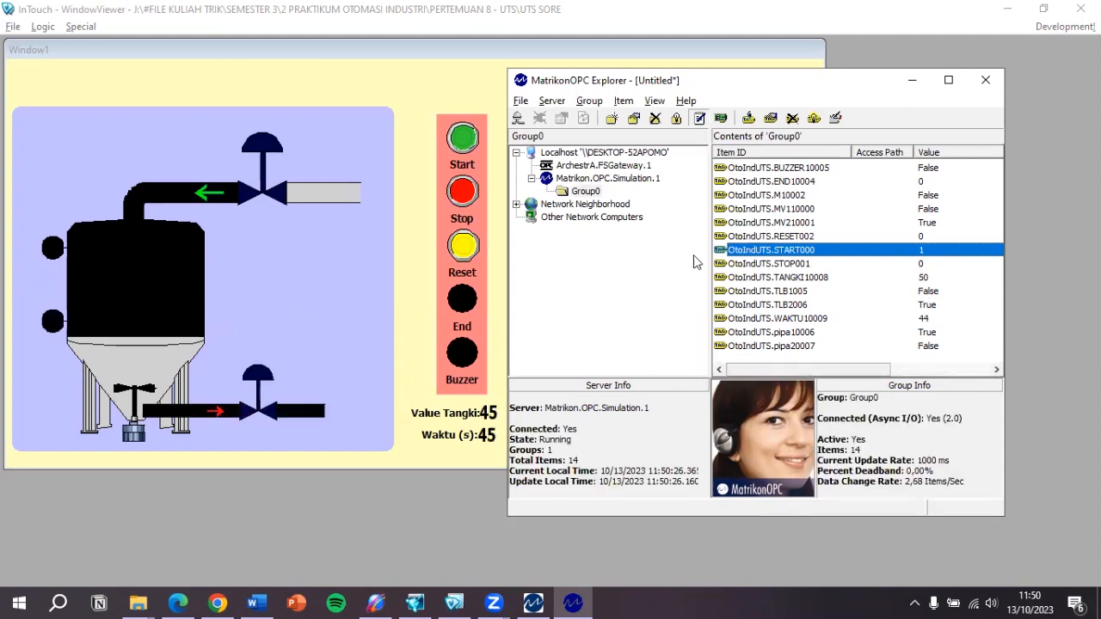
- Stop the running tank process by writing 1 to OtoIndUTS.STOP001
click(924, 264)
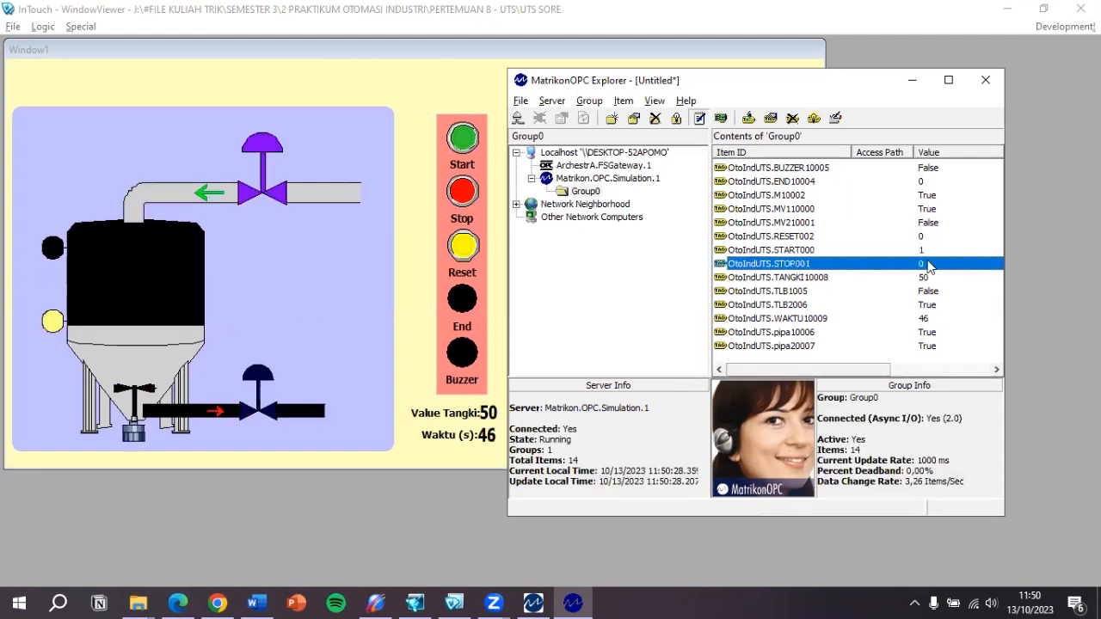
double_click(925, 264)
text(1)
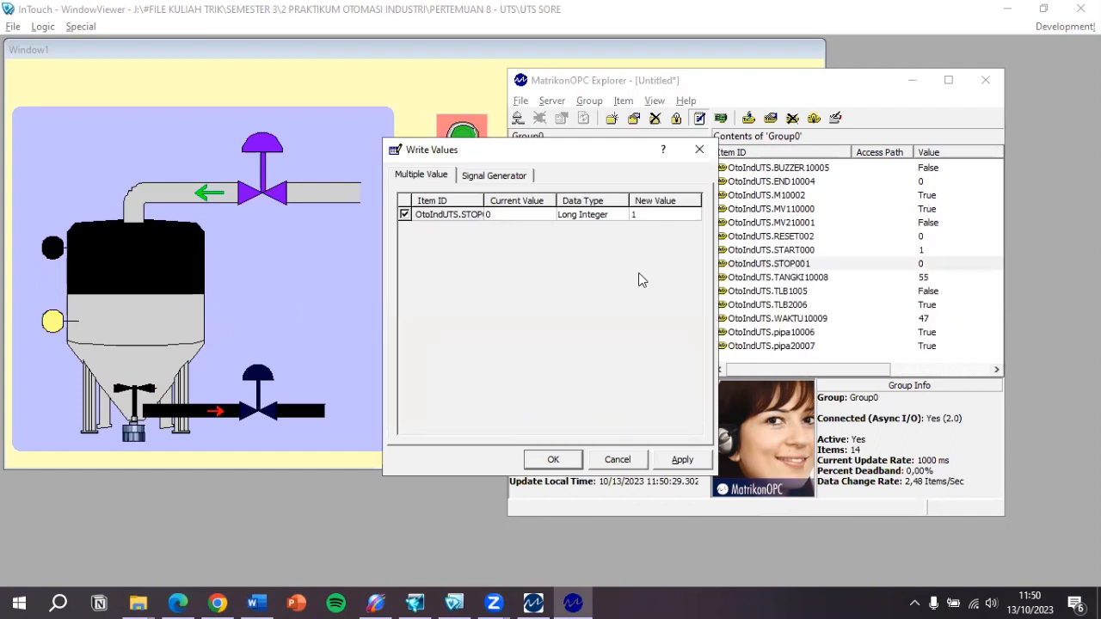
click(554, 460)
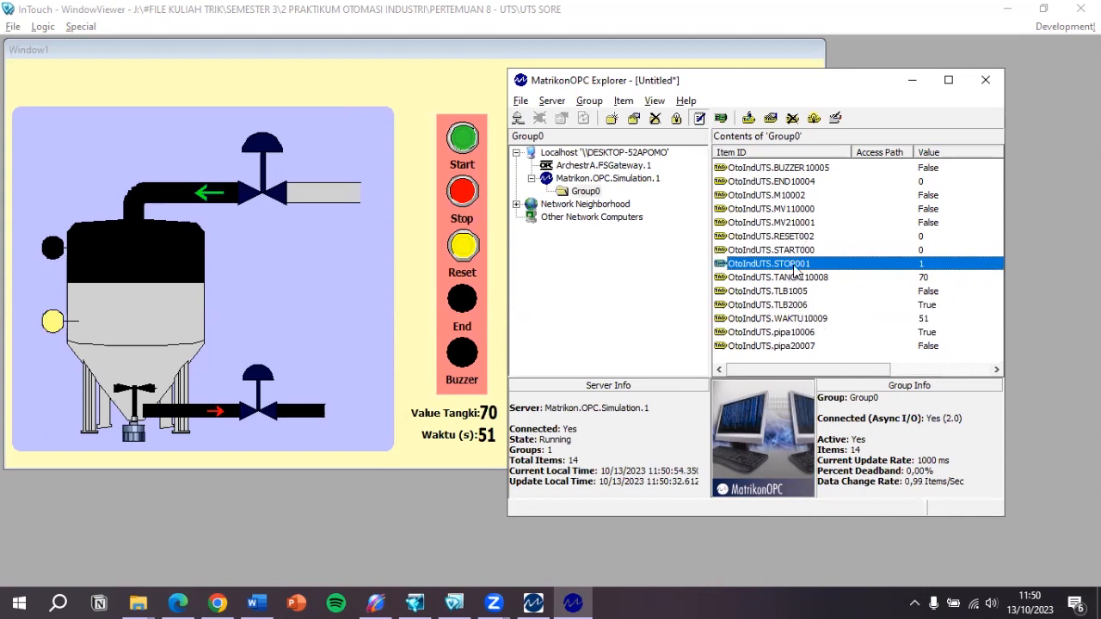
- Try twice to restart the stopped process by writing to OtoIndUTS.START000, entering 1 as the new value
click(785, 198)
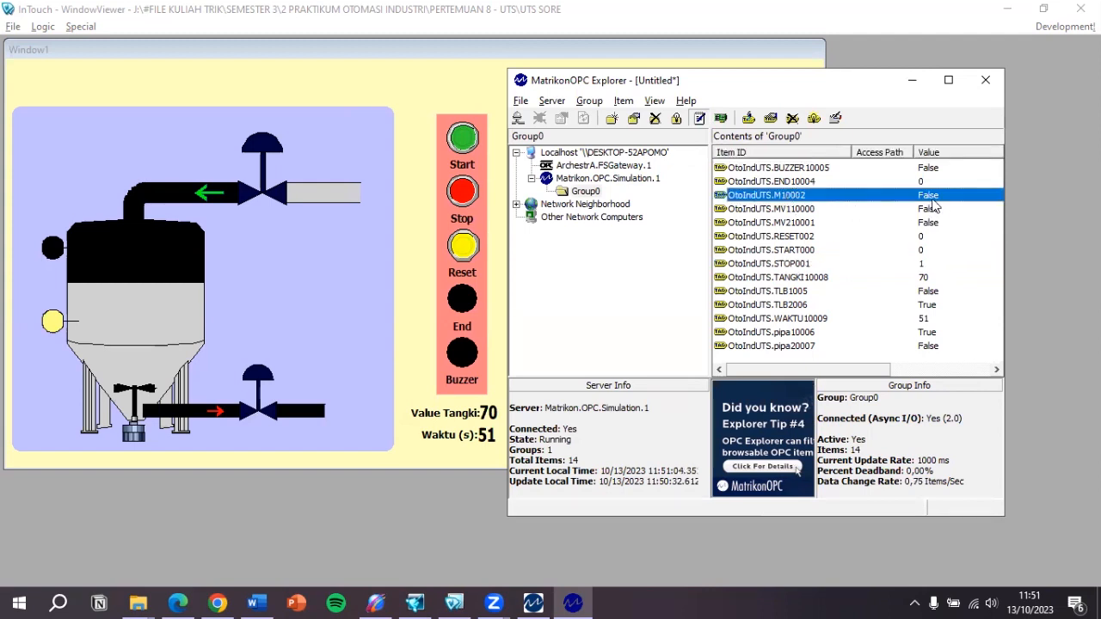
click(832, 241)
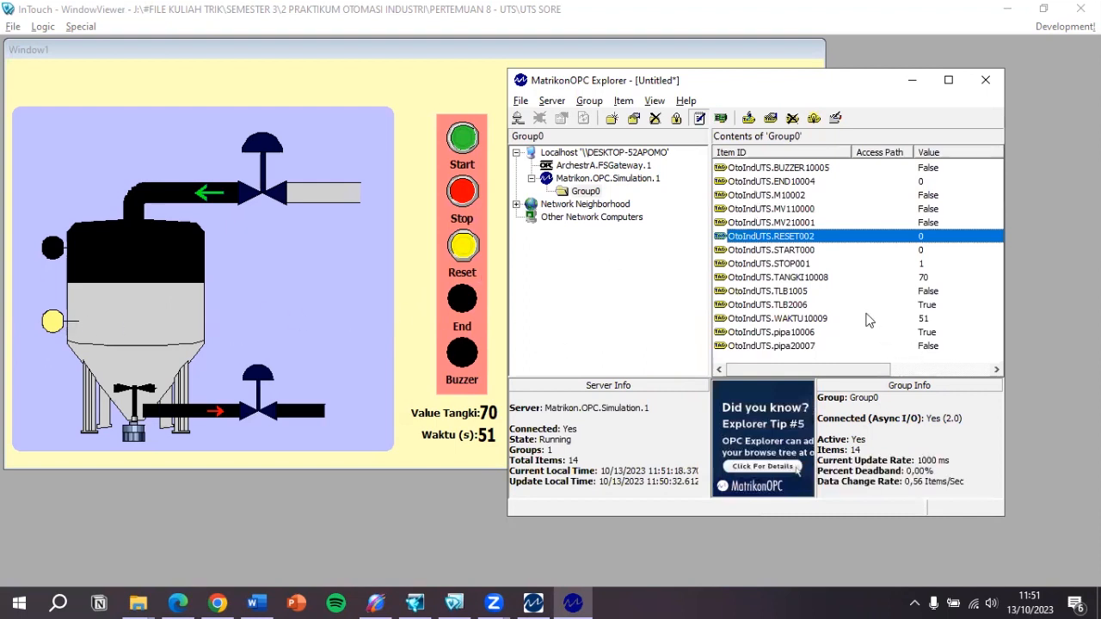
click(925, 250)
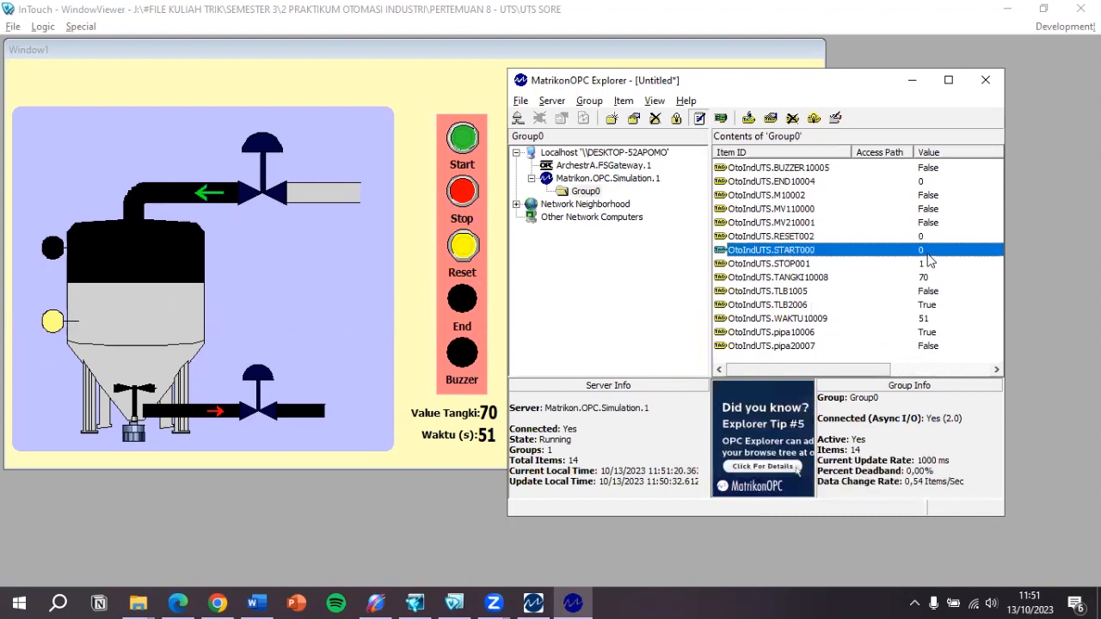
double_click(925, 255)
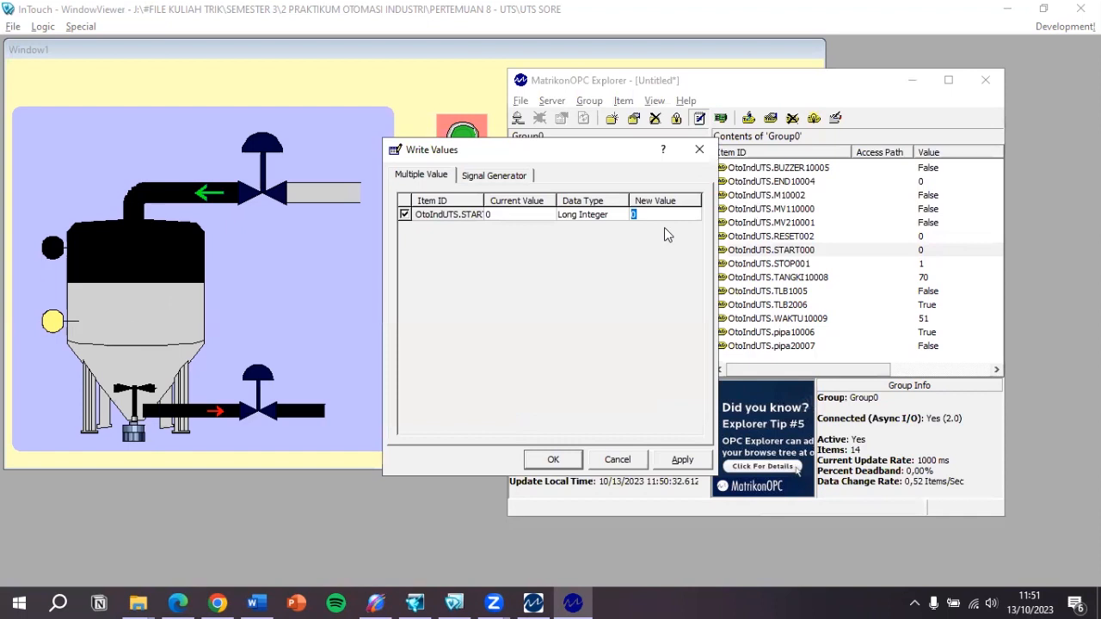
text(1)
click(542, 462)
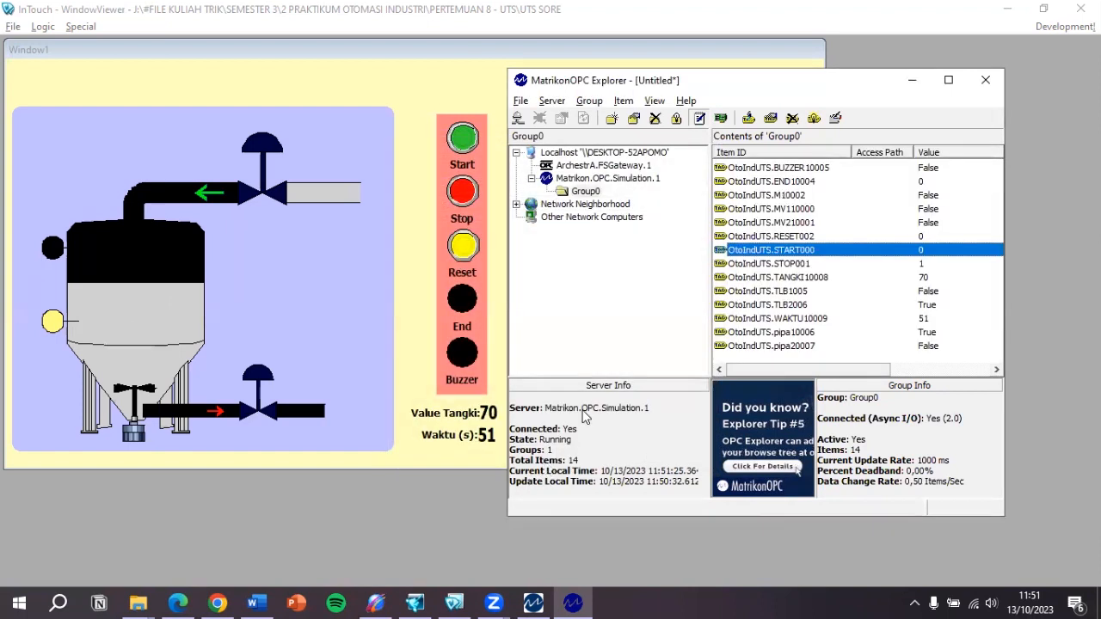
double_click(925, 255)
click(562, 459)
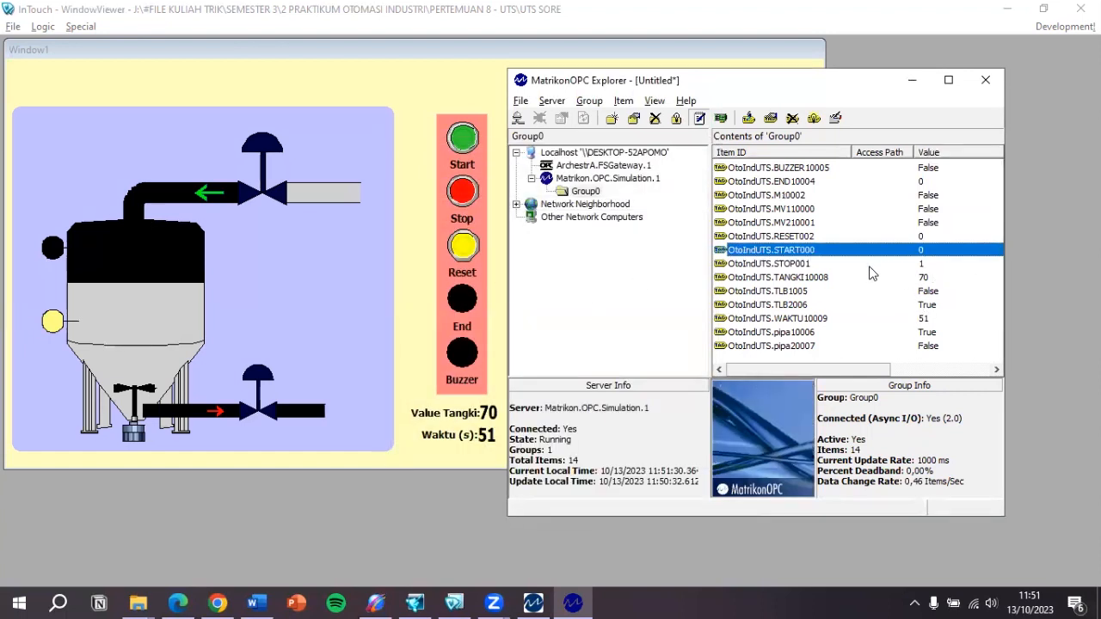
- Reset the process by writing 1 to OtoIndUTS.RESET002, and start tank filling from the Start control of the WindowViewer HMI
double_click(920, 237)
text(1)
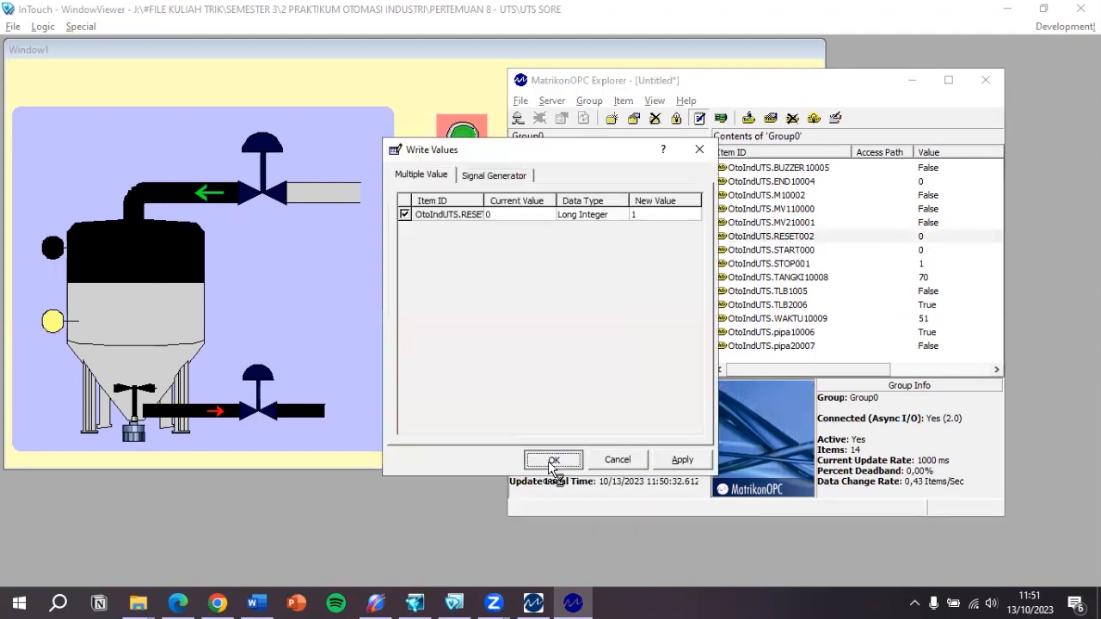
click(552, 458)
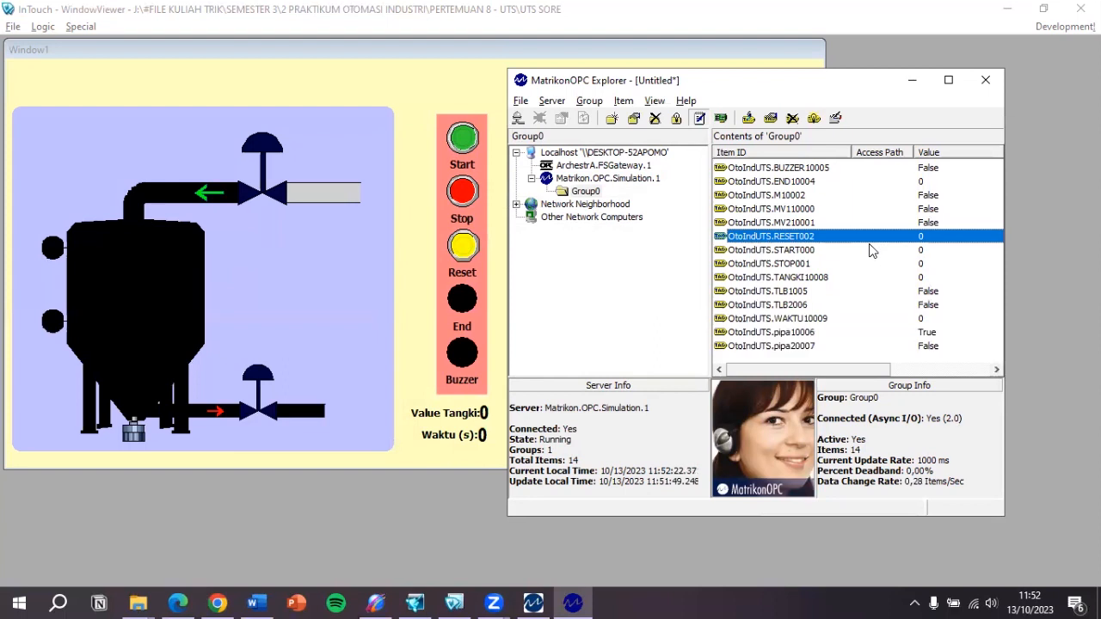
click(464, 139)
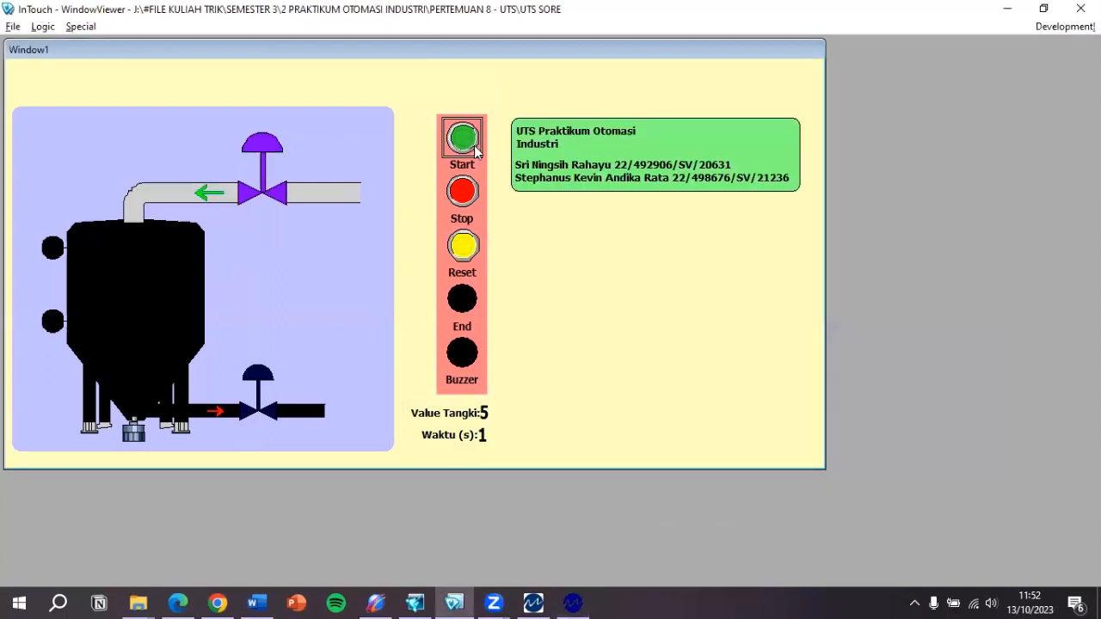